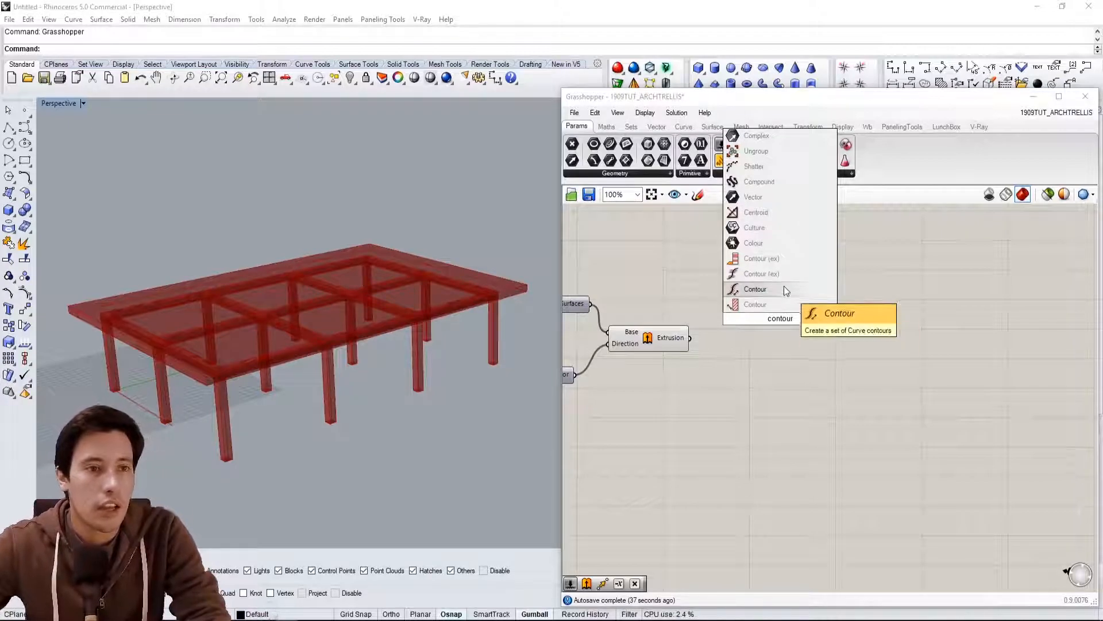
# Add the Contour component for breps and meshes and connect the Extrusion output to its Shape input.
pyautogui.click(763, 306)
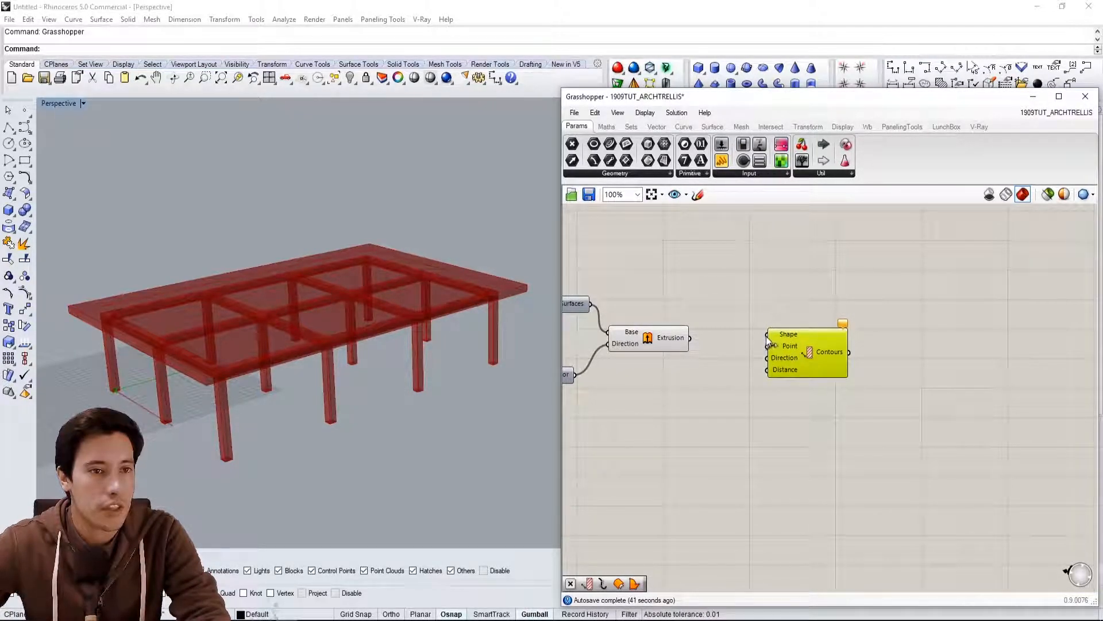
pyautogui.moveTo(806, 352); pyautogui.dragTo(808, 357)
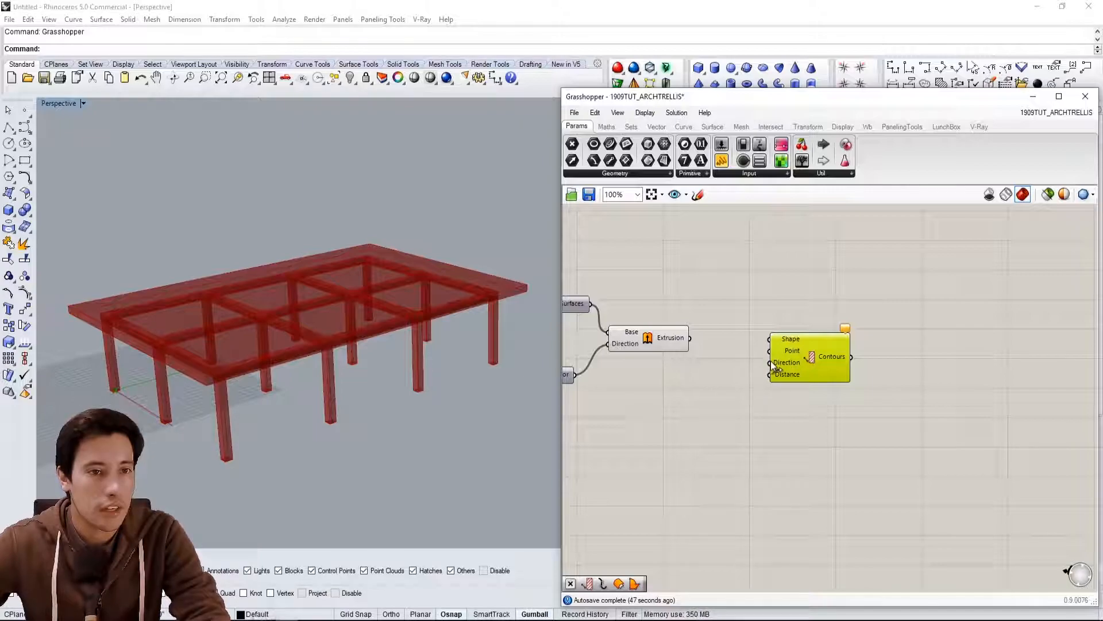
pyautogui.click(680, 341)
pyautogui.click(705, 339)
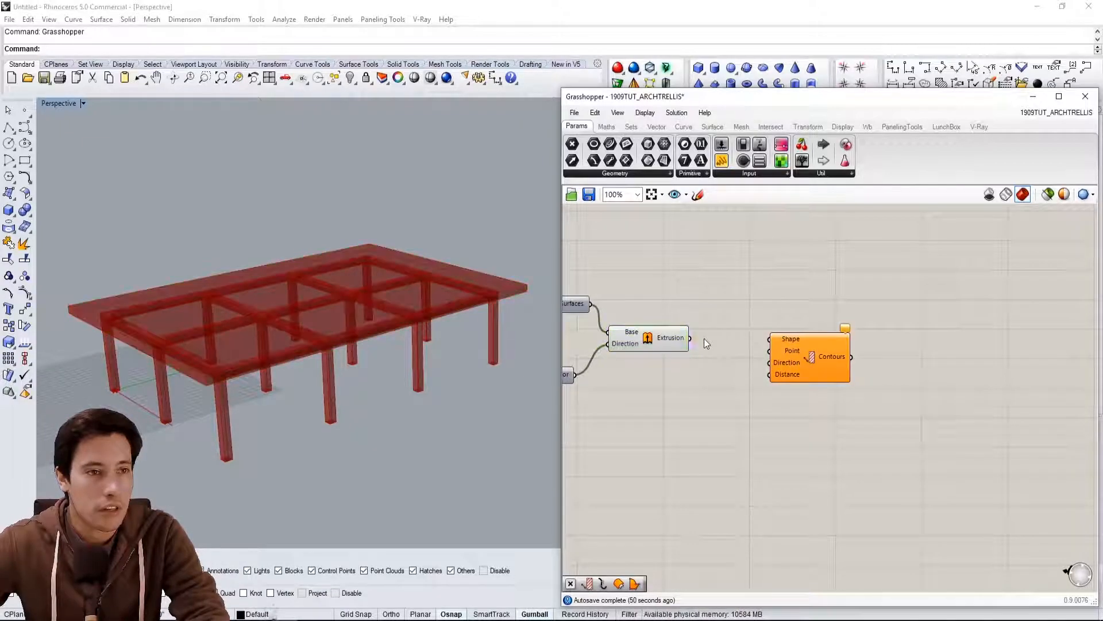
pyautogui.click(666, 336)
pyautogui.moveTo(693, 342); pyautogui.dragTo(759, 327)
pyautogui.click(748, 353)
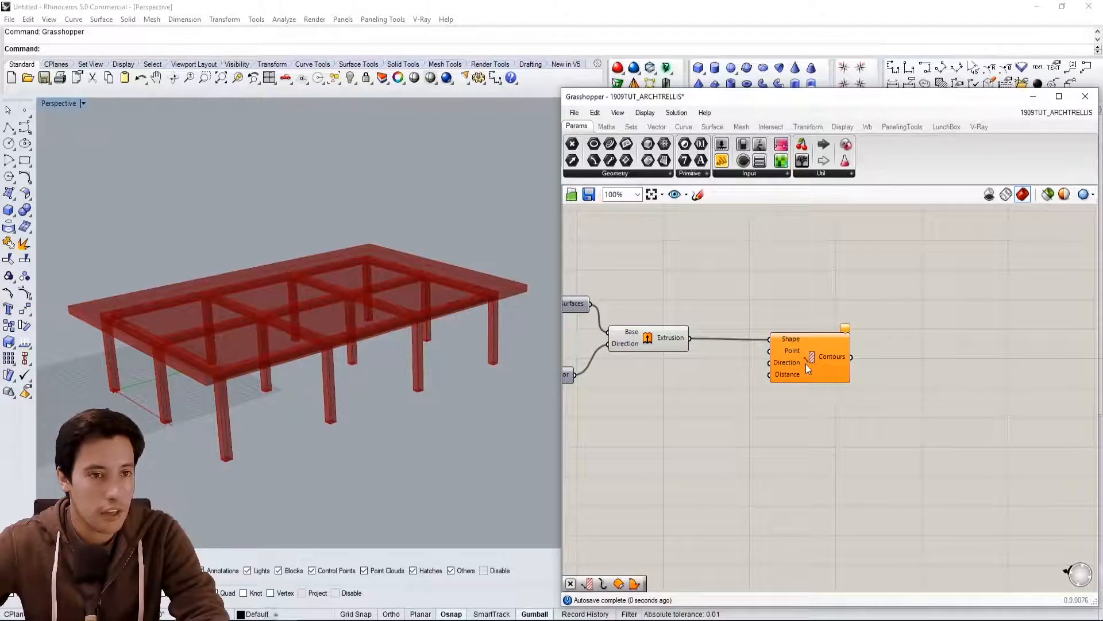
pyautogui.moveTo(237, 312); pyautogui.dragTo(309, 304, button='right')
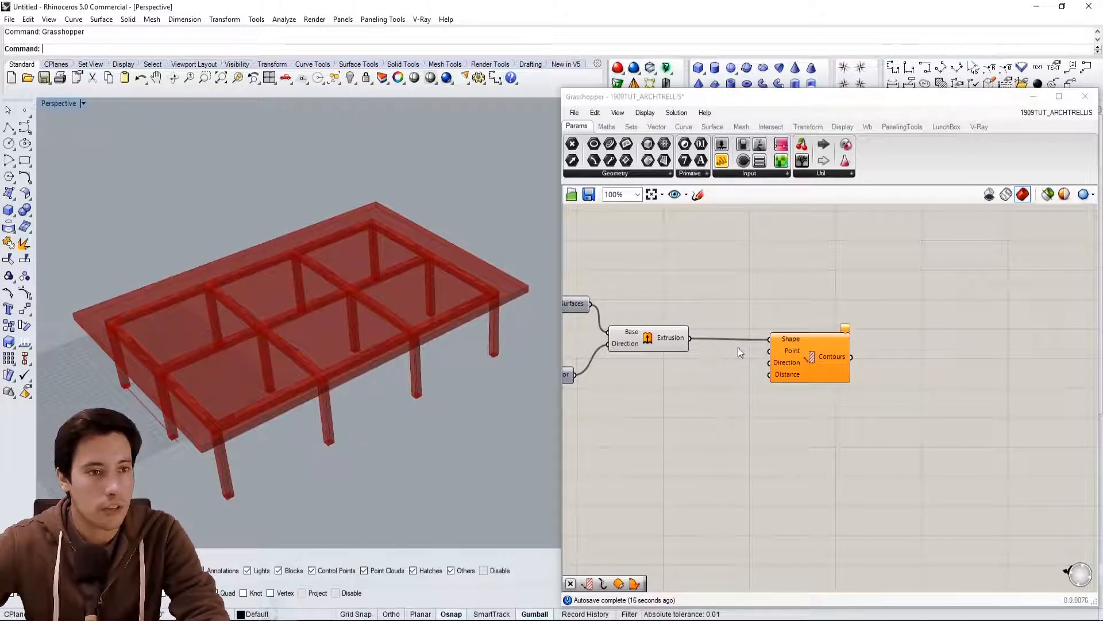
pyautogui.click(757, 370)
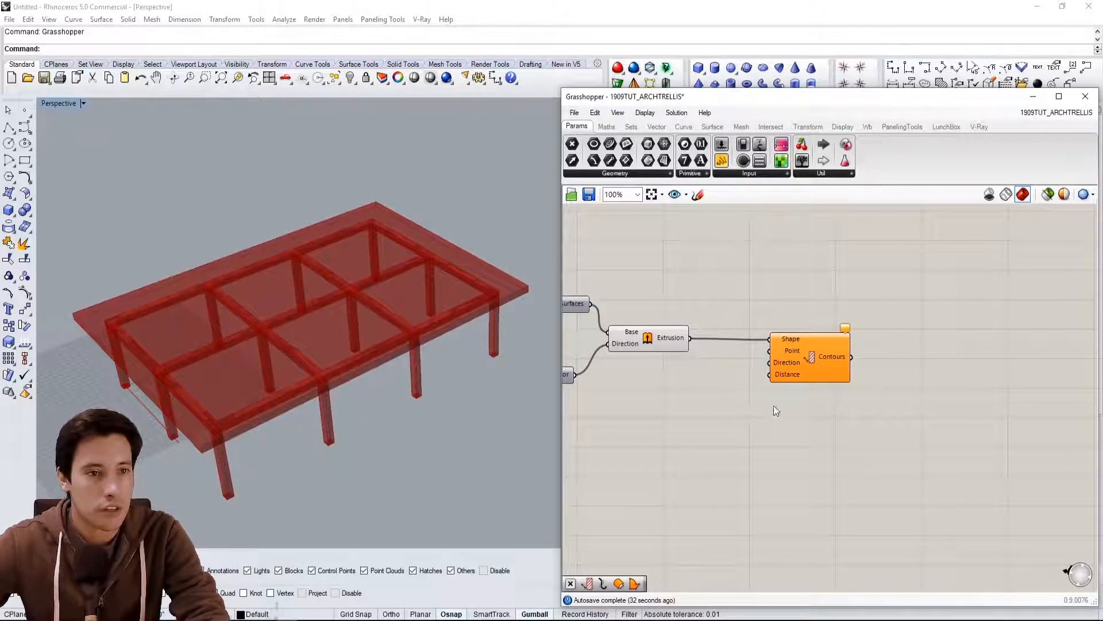
# Add an Area component near the Extrusion component and feed the Extrusion output into its Geometry input.
pyautogui.moveTo(779, 351); pyautogui.dragTo(791, 350)
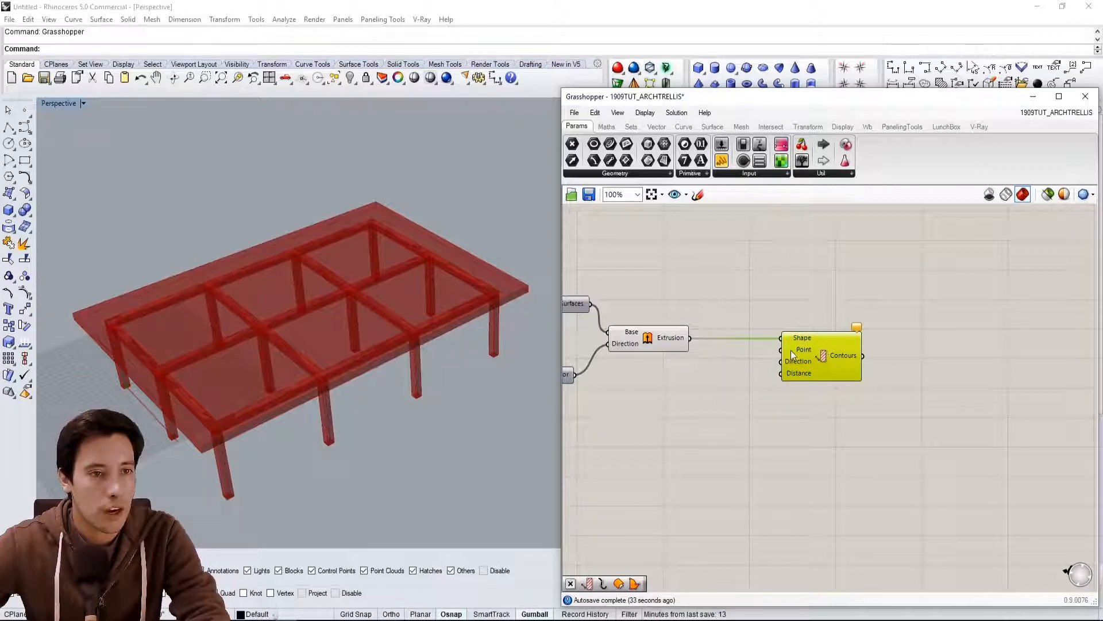
pyautogui.click(779, 403)
pyautogui.moveTo(744, 396); pyautogui.dragTo(771, 402, button='right')
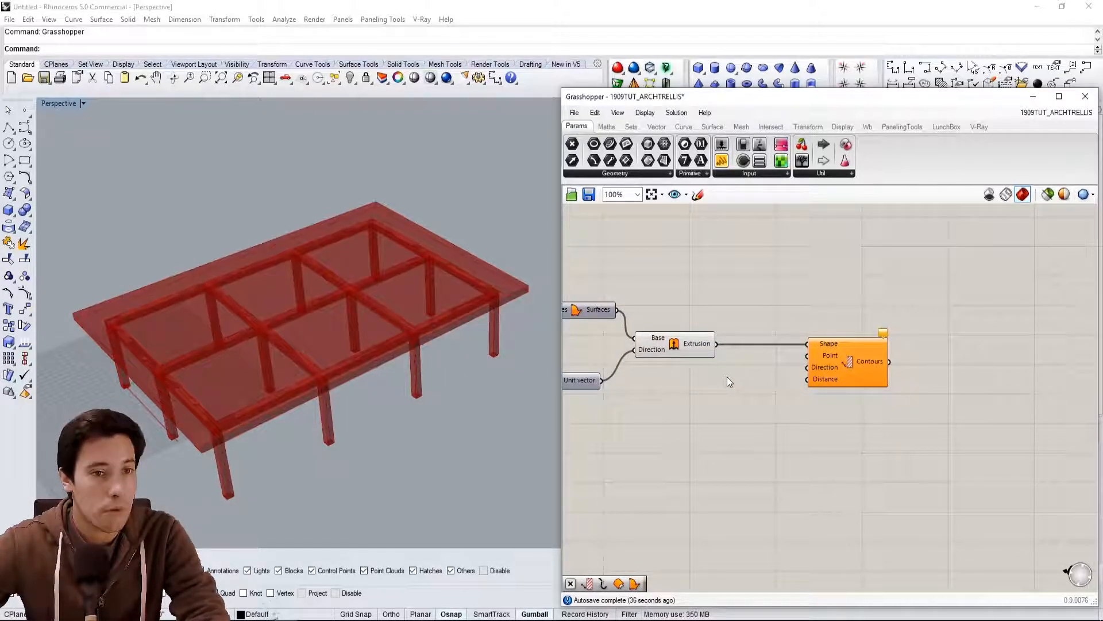
pyautogui.click(695, 345)
pyautogui.click(750, 309)
pyautogui.doubleClick(749, 309)
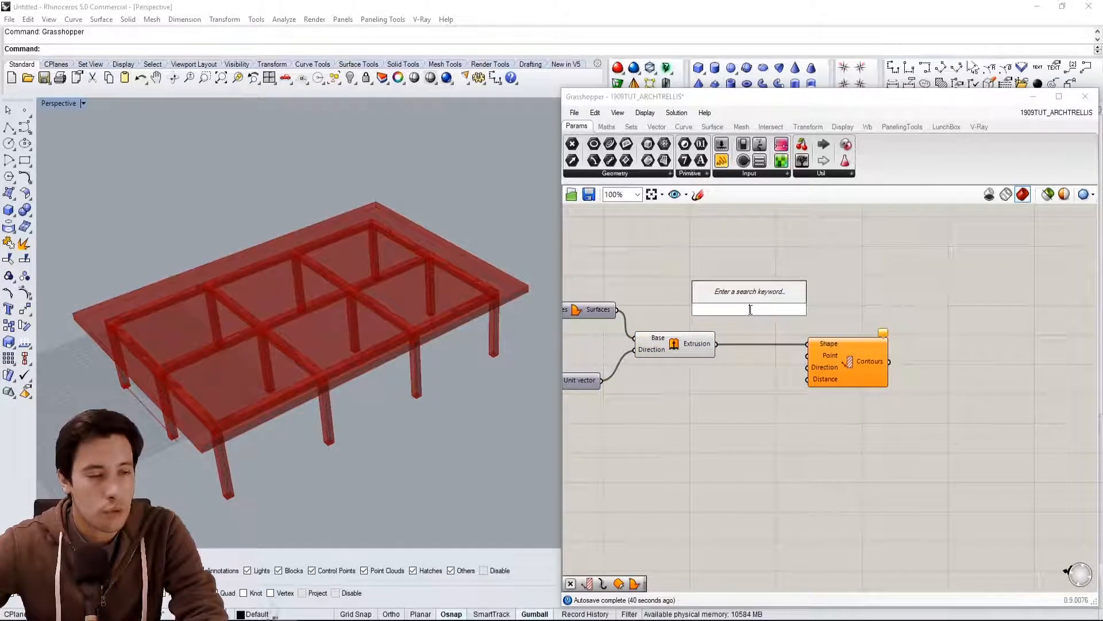
pyautogui.write('area')
pyautogui.click(732, 295)
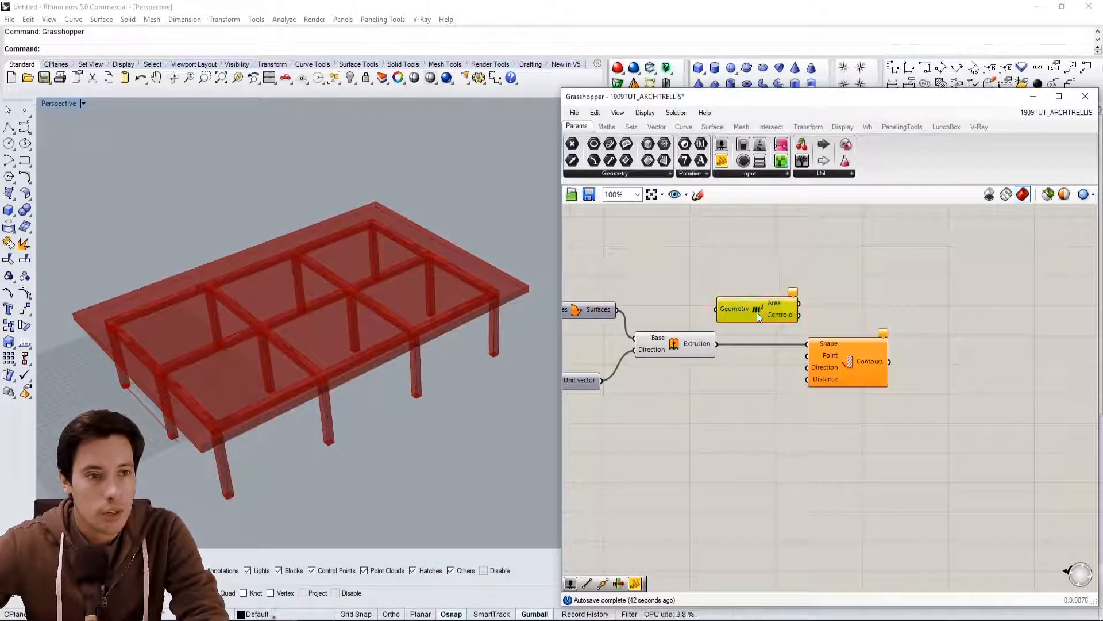
pyautogui.moveTo(717, 343); pyautogui.dragTo(728, 309)
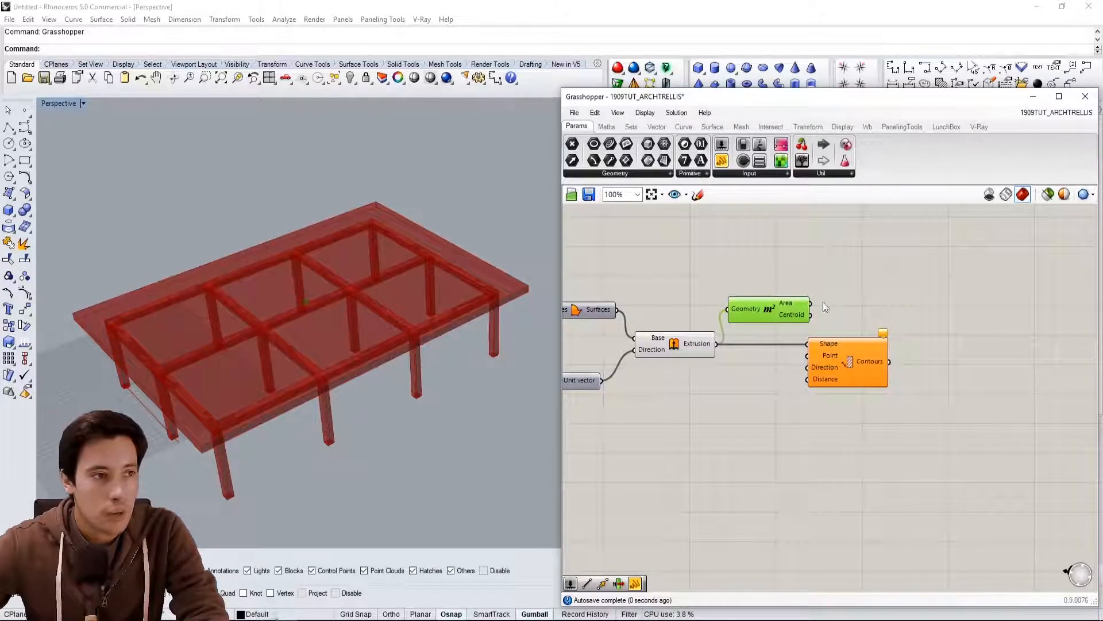
# Connect the Area component's Centroid to the Contour's Point input and arrange Area between Extrusion and Contour.
pyautogui.moveTo(832, 314); pyautogui.dragTo(753, 312, button='right')
pyautogui.moveTo(418, 344); pyautogui.dragTo(253, 337, button='right')
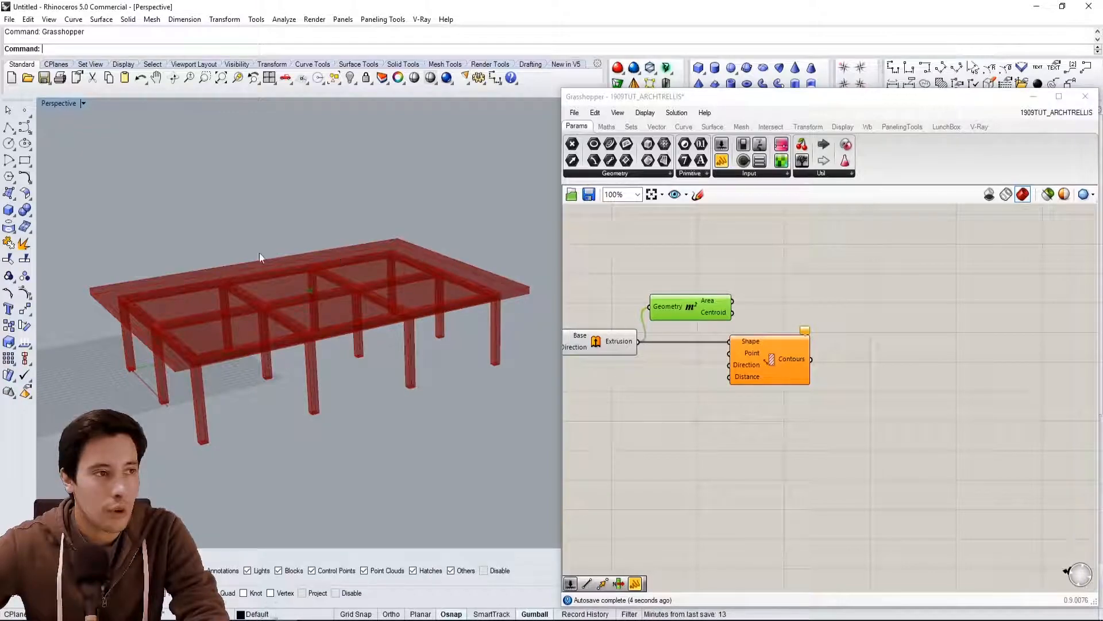
pyautogui.moveTo(732, 312); pyautogui.dragTo(810, 357)
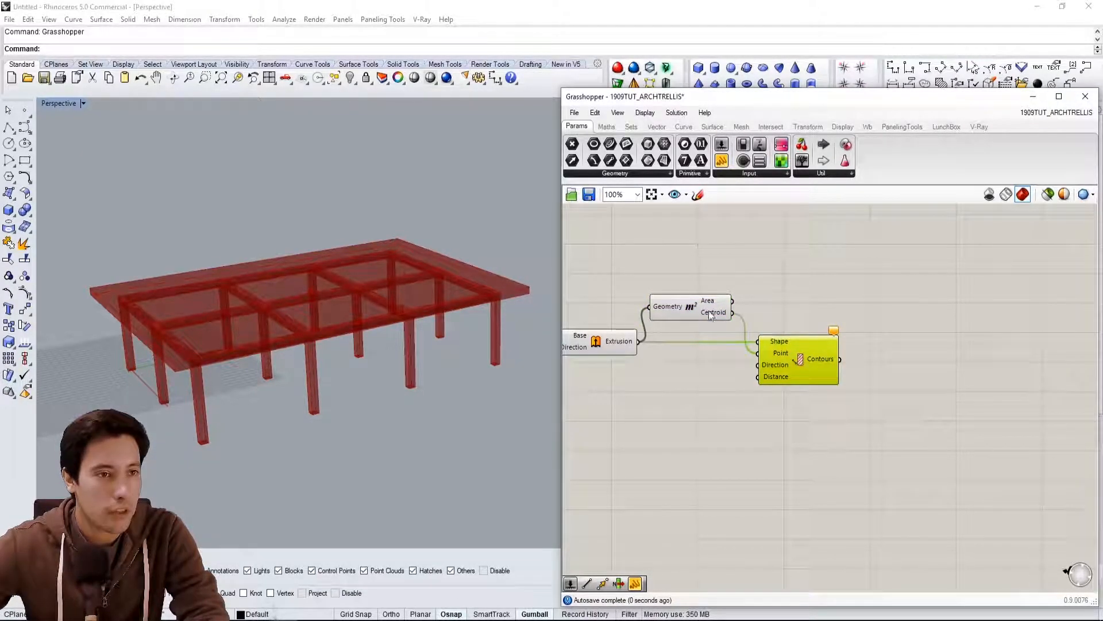
pyautogui.moveTo(691, 311); pyautogui.dragTo(694, 320)
pyautogui.moveTo(322, 293); pyautogui.dragTo(309, 328, button='right')
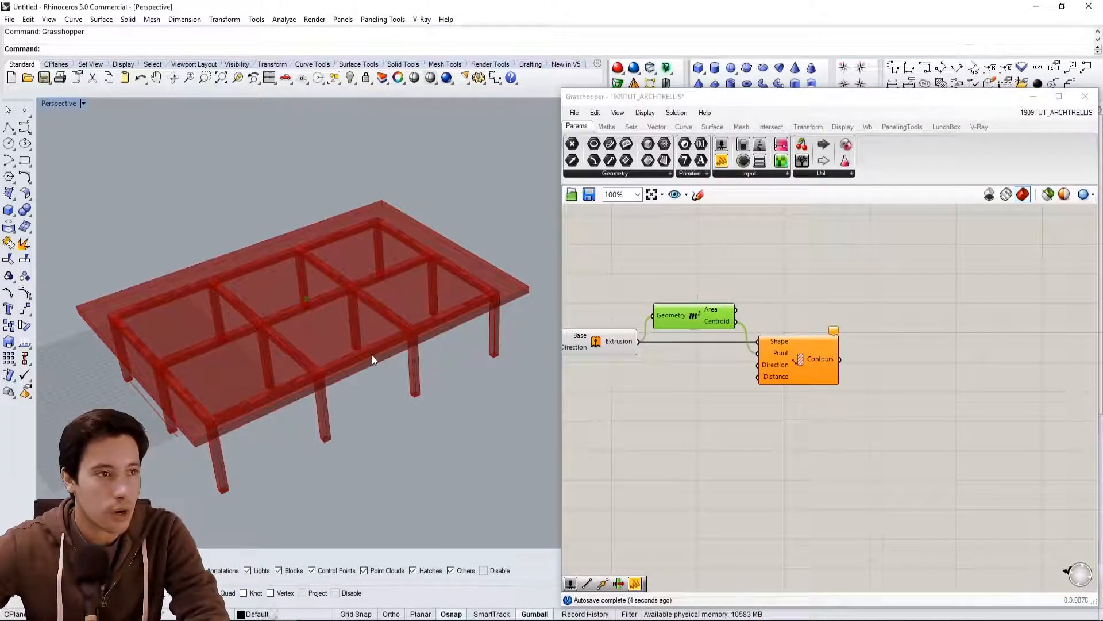
pyautogui.moveTo(695, 306); pyautogui.dragTo(692, 355)
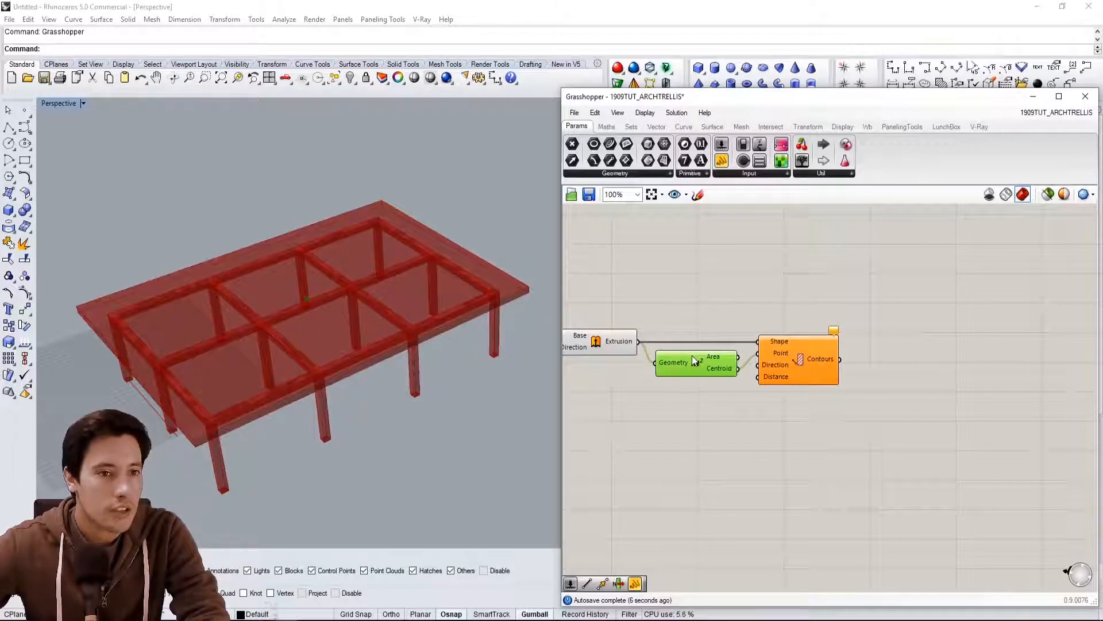
pyautogui.moveTo(810, 354); pyautogui.dragTo(823, 354)
pyautogui.click(723, 399)
pyautogui.moveTo(646, 400); pyautogui.dragTo(735, 378, button='right')
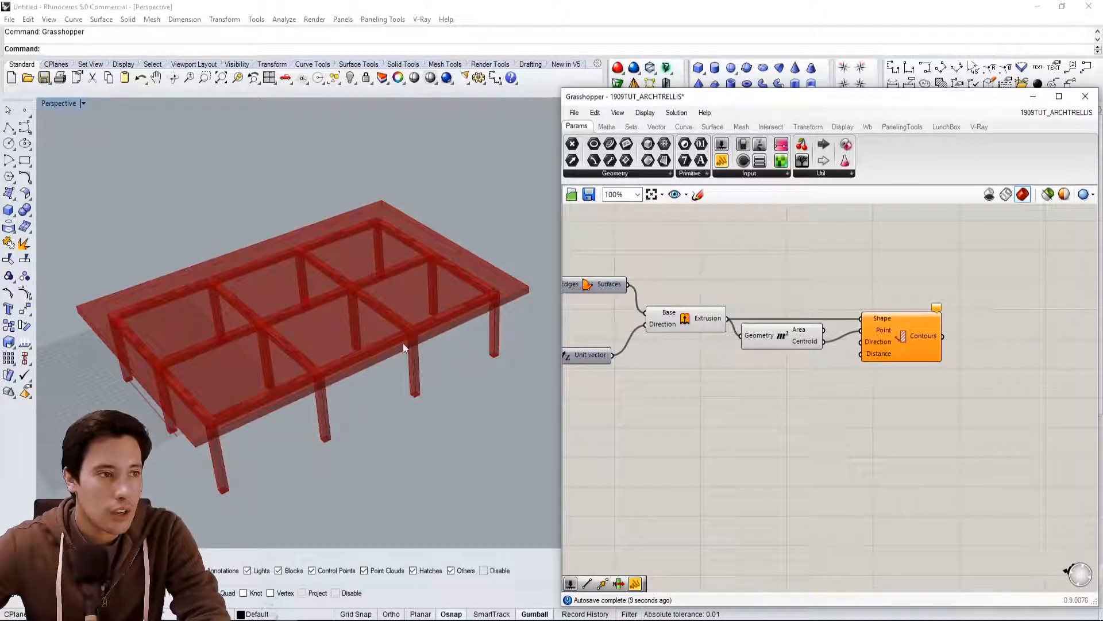
# Create a number slider ranging from 12 to 48 and connect it to the Contour's Distance input.
pyautogui.doubleClick(742, 386)
pyautogui.write('12')
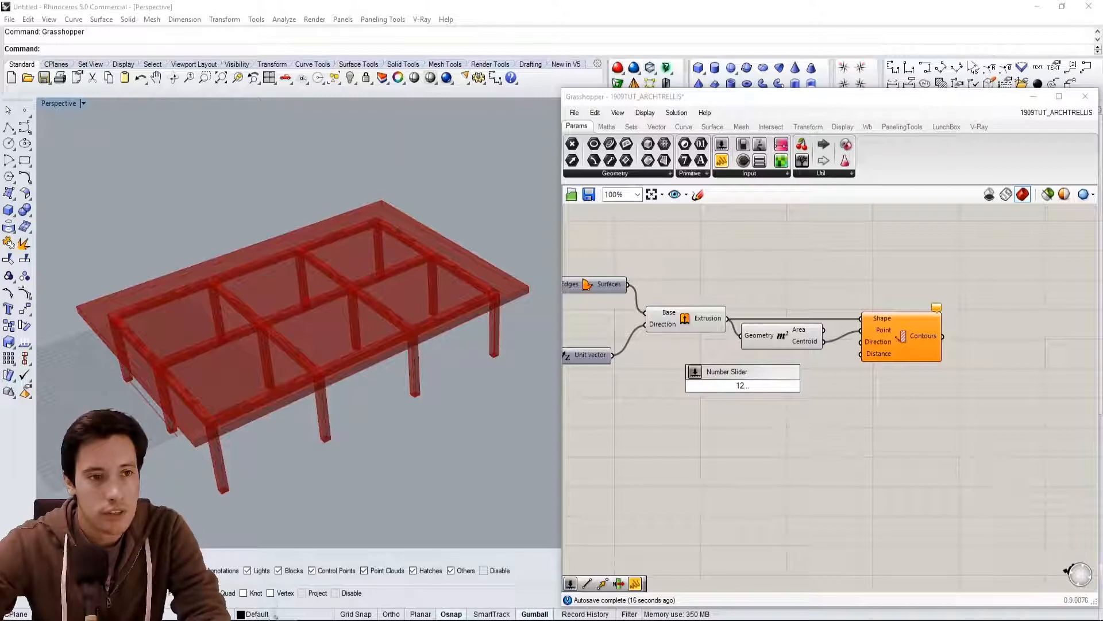
pyautogui.write('..48')
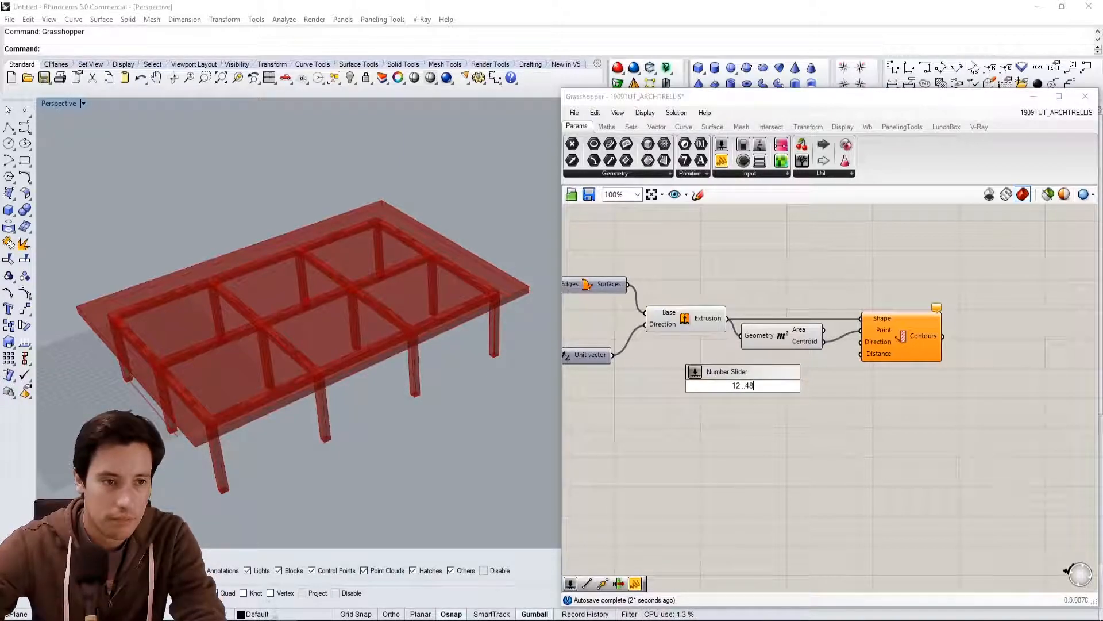
pyautogui.press('Return')
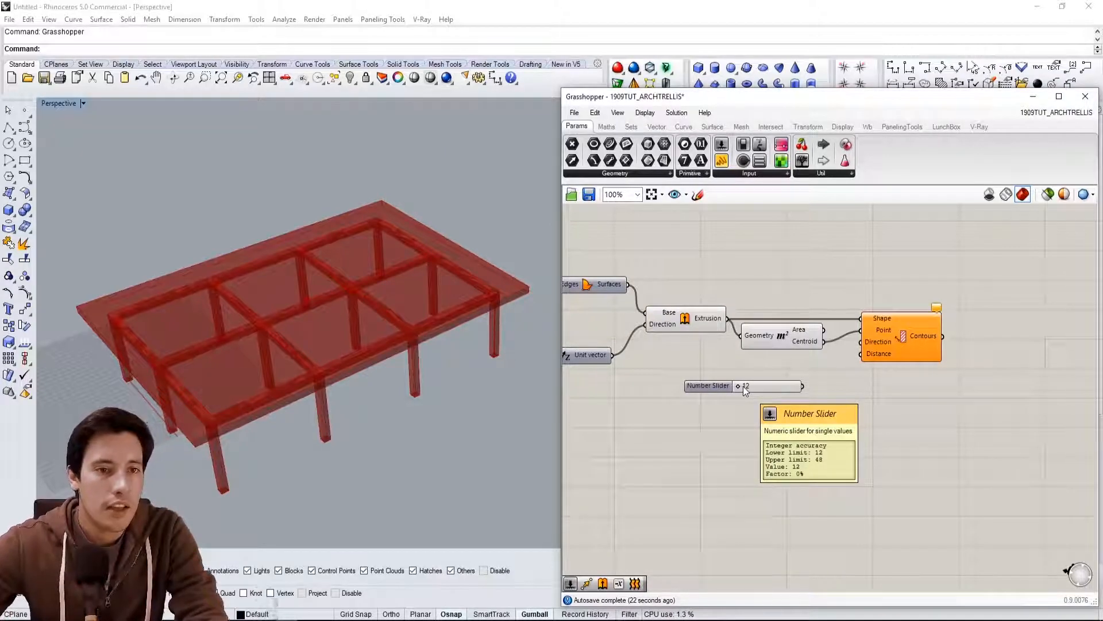
pyautogui.moveTo(803, 386); pyautogui.dragTo(906, 344)
pyautogui.click(877, 391)
pyautogui.click(898, 358)
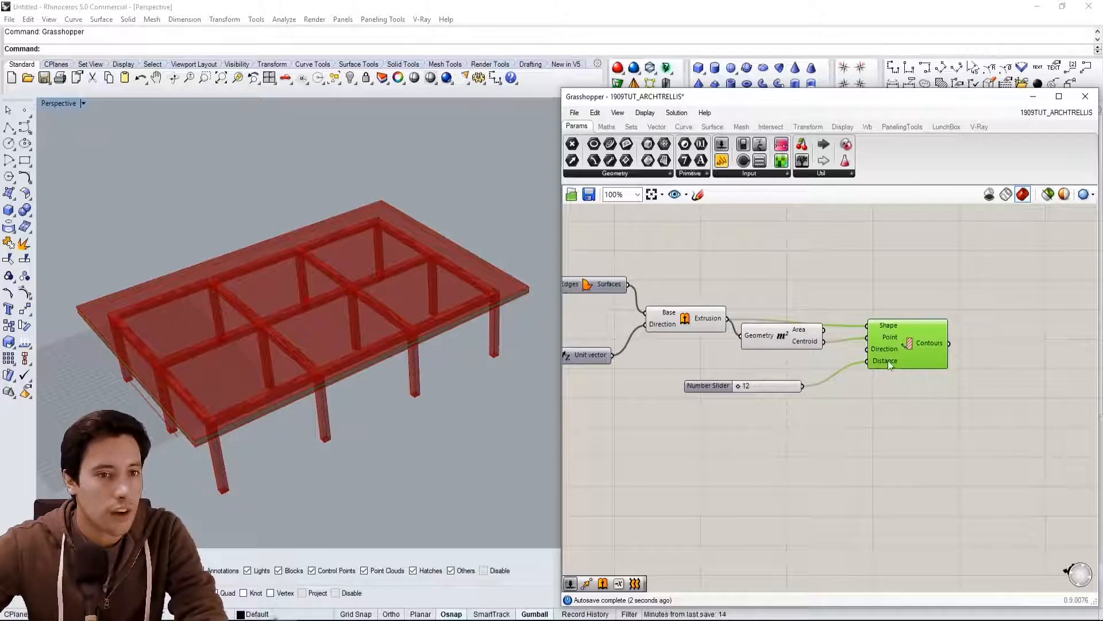
# Inspect the contour lines on the roof slab and move the Contour component and distance slider closer to Area.
pyautogui.moveTo(354, 392); pyautogui.dragTo(352, 357, button='right')
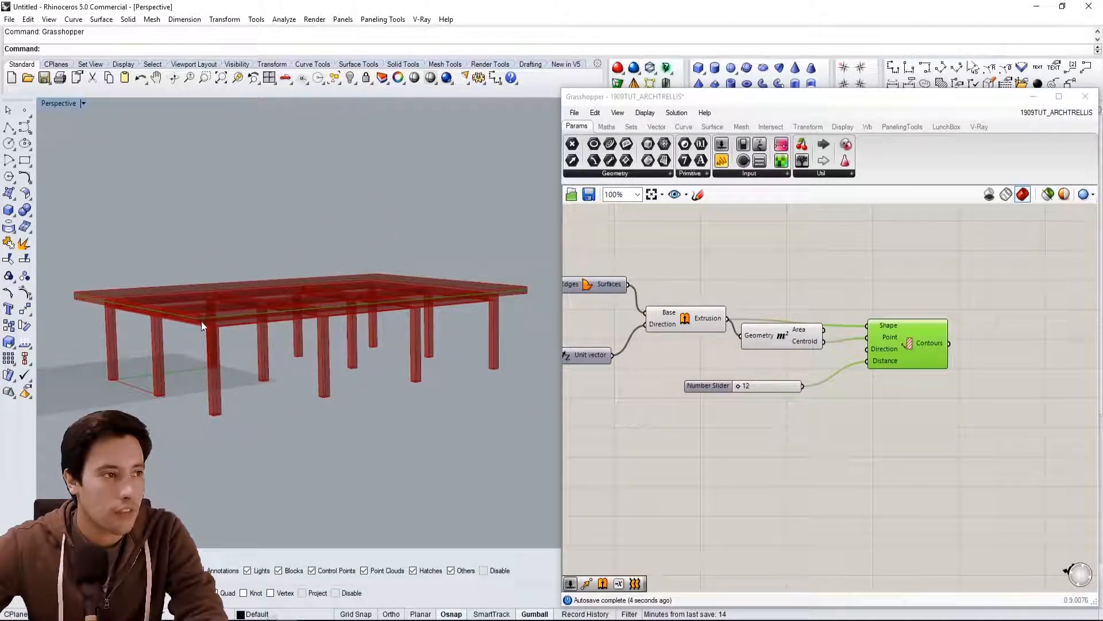
pyautogui.moveTo(195, 285); pyautogui.dragTo(194, 444, button='right')
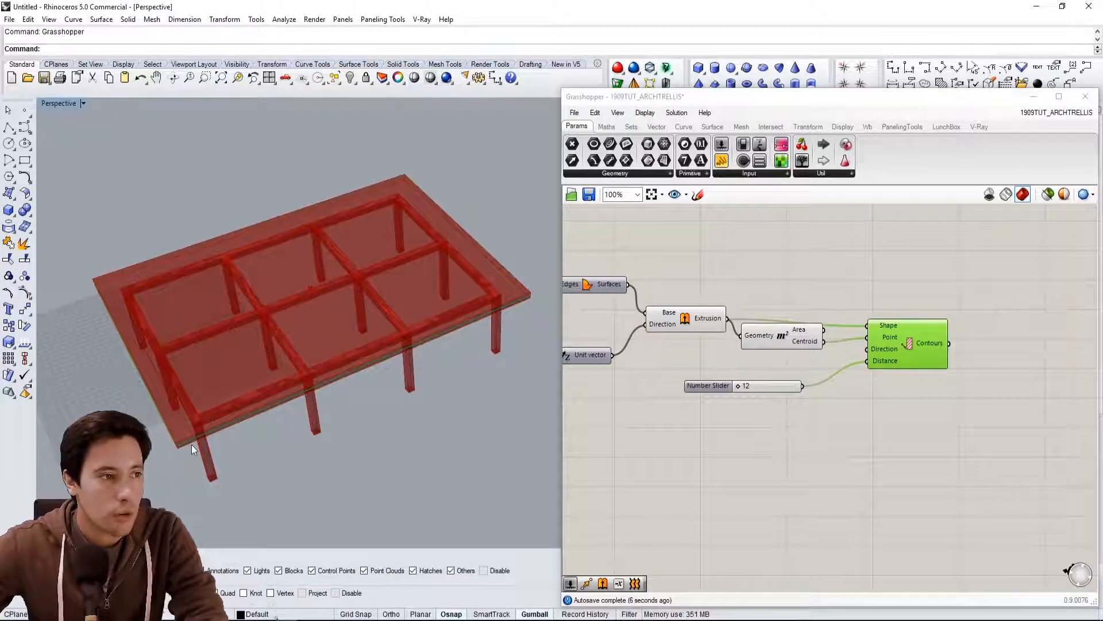
pyautogui.click(884, 310)
pyautogui.moveTo(920, 337); pyautogui.dragTo(912, 322)
pyautogui.click(321, 416)
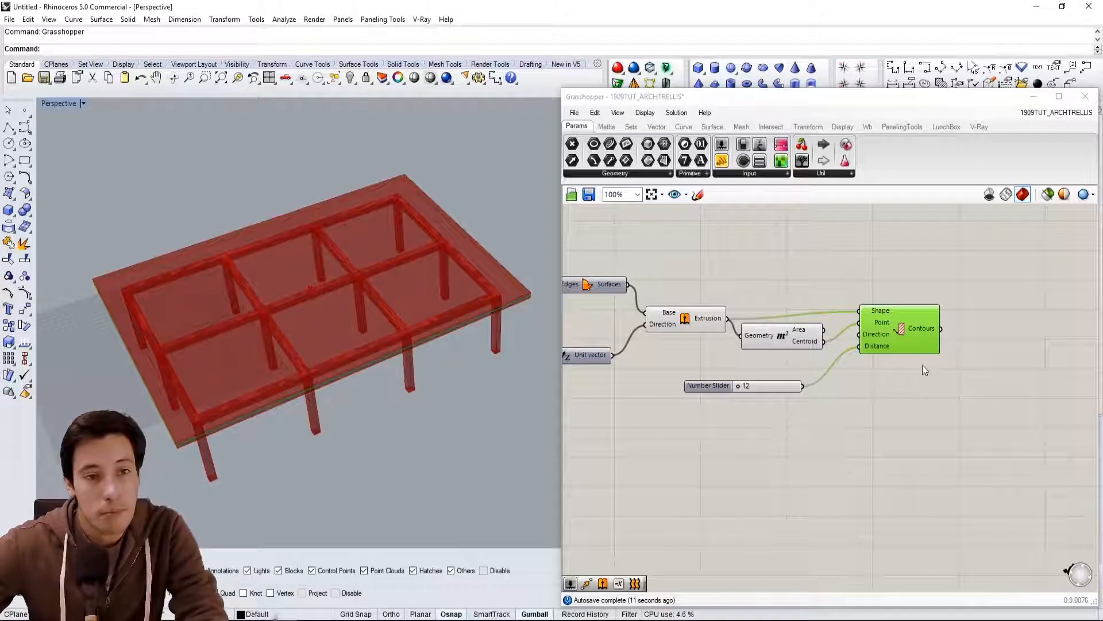
pyautogui.moveTo(319, 429); pyautogui.dragTo(195, 416, button='right')
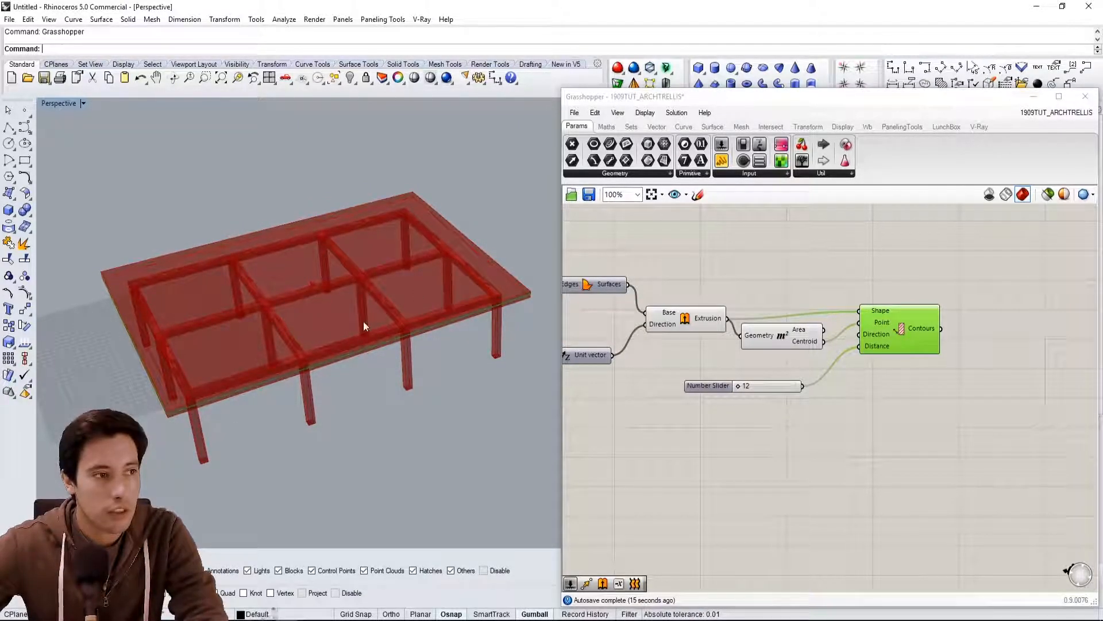
pyautogui.click(661, 404)
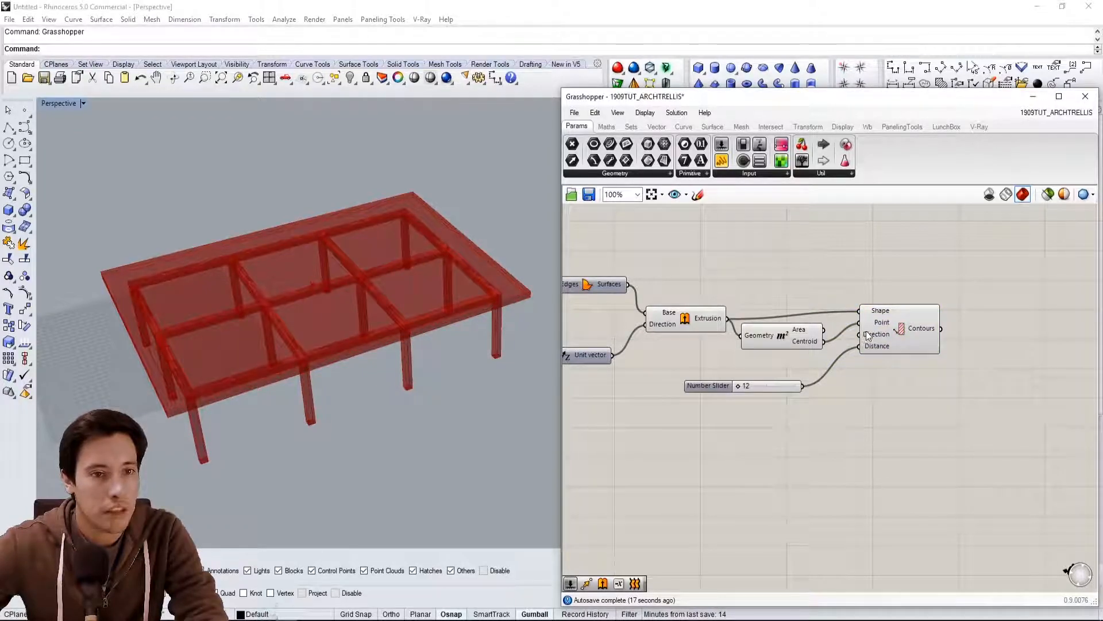
pyautogui.moveTo(715, 385); pyautogui.dragTo(735, 363)
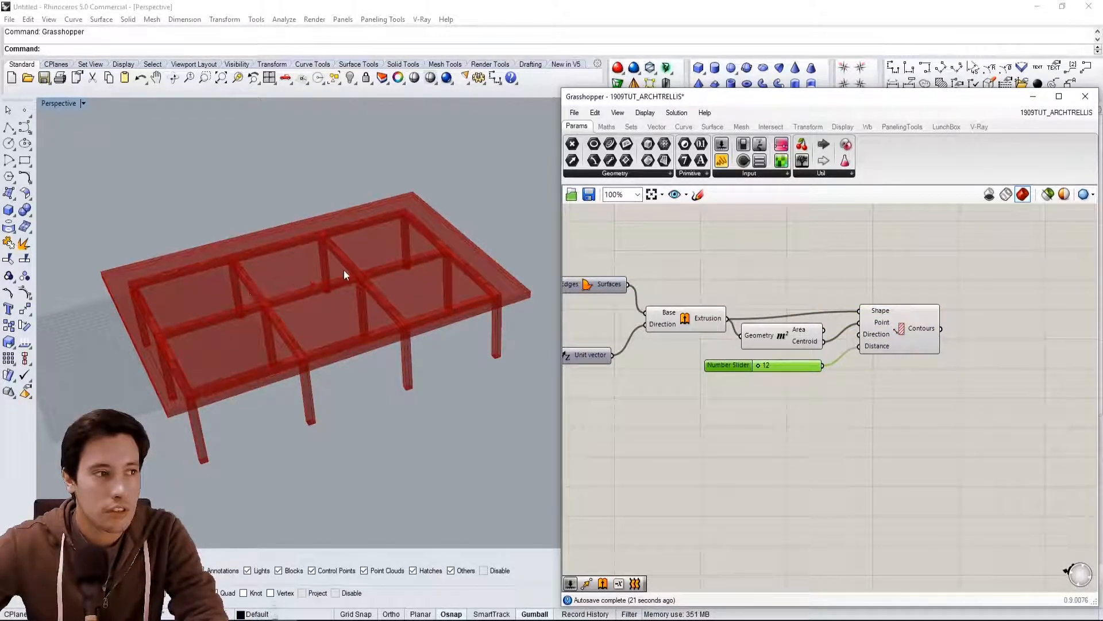
# Add a Box parameter above the existing components and connect the Extrusion output to it.
pyautogui.click(737, 416)
pyautogui.moveTo(745, 287); pyautogui.dragTo(751, 357, button='right')
pyautogui.doubleClick(764, 329)
pyautogui.write('box')
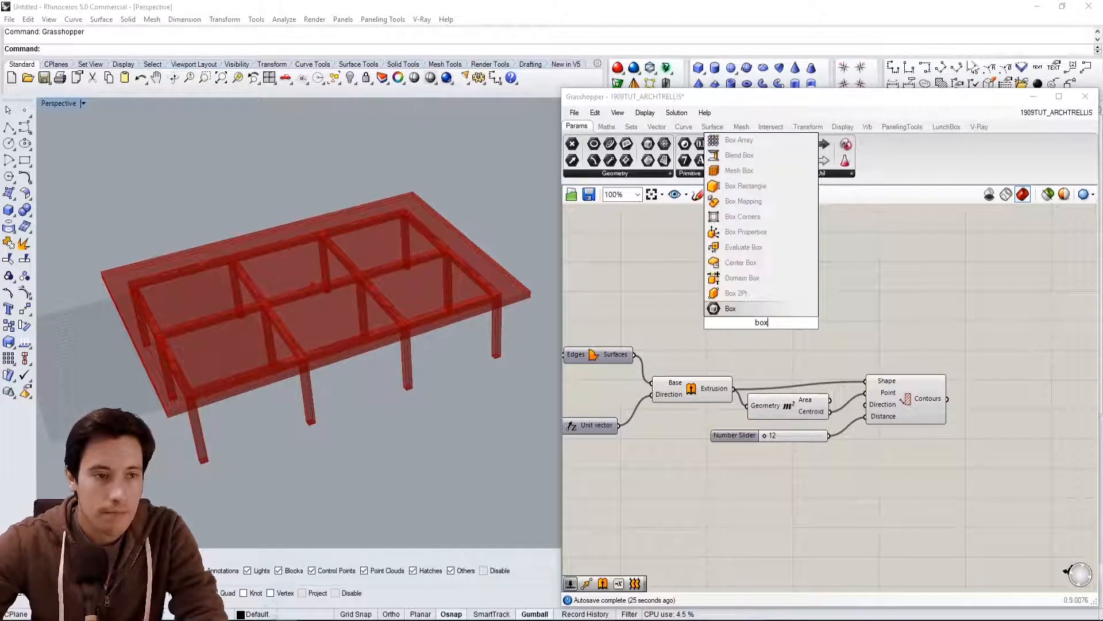
pyautogui.press('Return')
pyautogui.moveTo(734, 388); pyautogui.dragTo(775, 327)
# Add a Deconstruct Brep component beside the Box parameter and connect the box to its Brep input.
pyautogui.moveTo(818, 307); pyautogui.dragTo(784, 320, button='right')
pyautogui.doubleClick(784, 320)
pyautogui.write('dec')
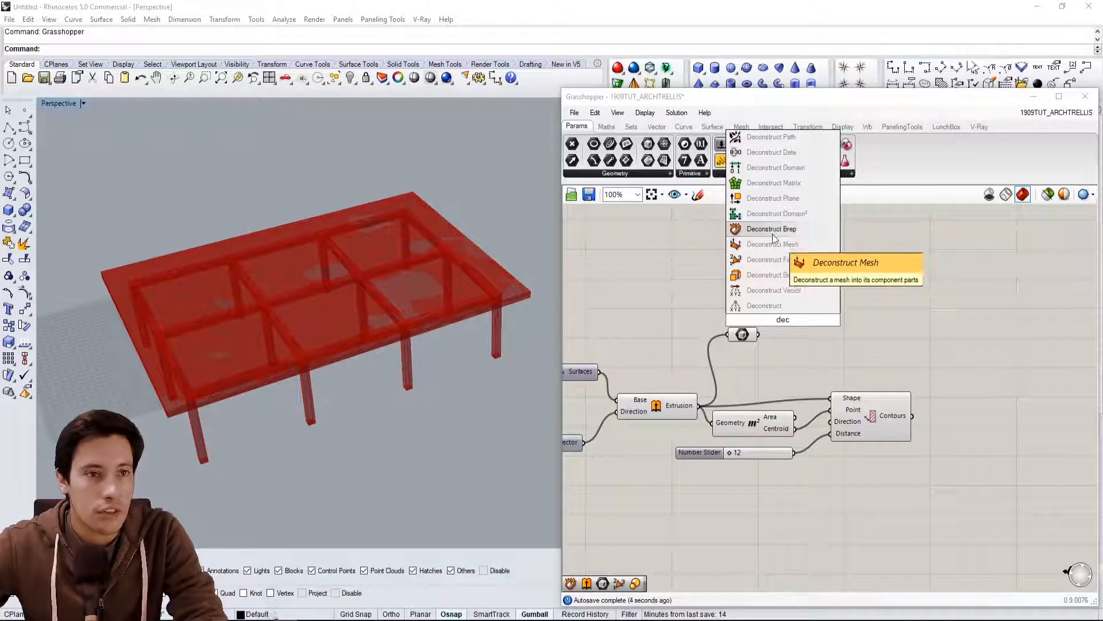
pyautogui.click(772, 231)
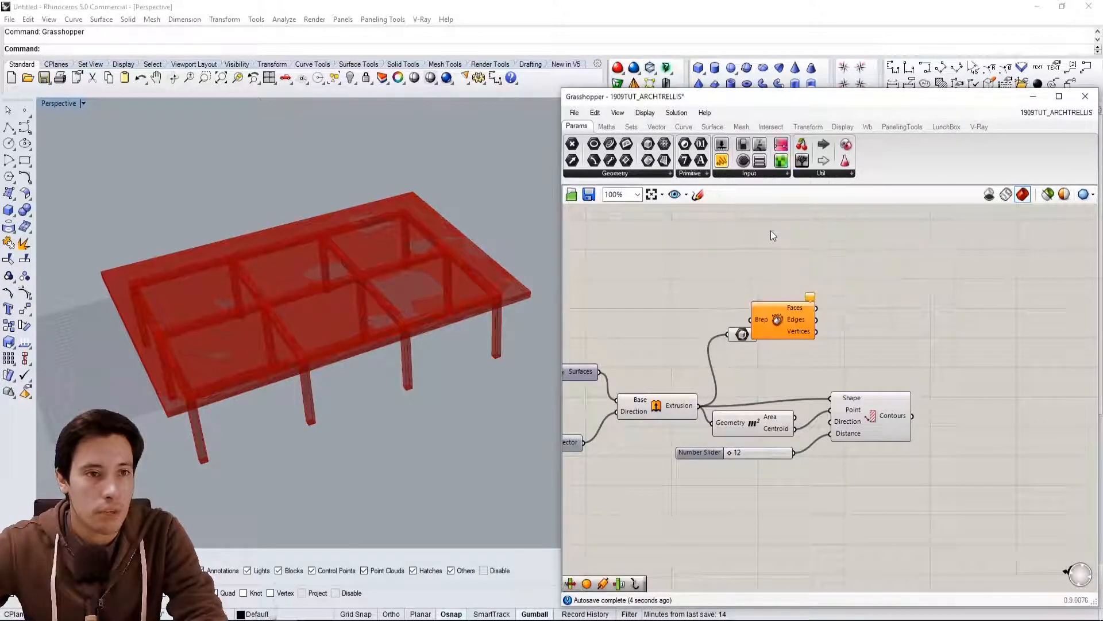
pyautogui.moveTo(778, 322); pyautogui.dragTo(818, 344)
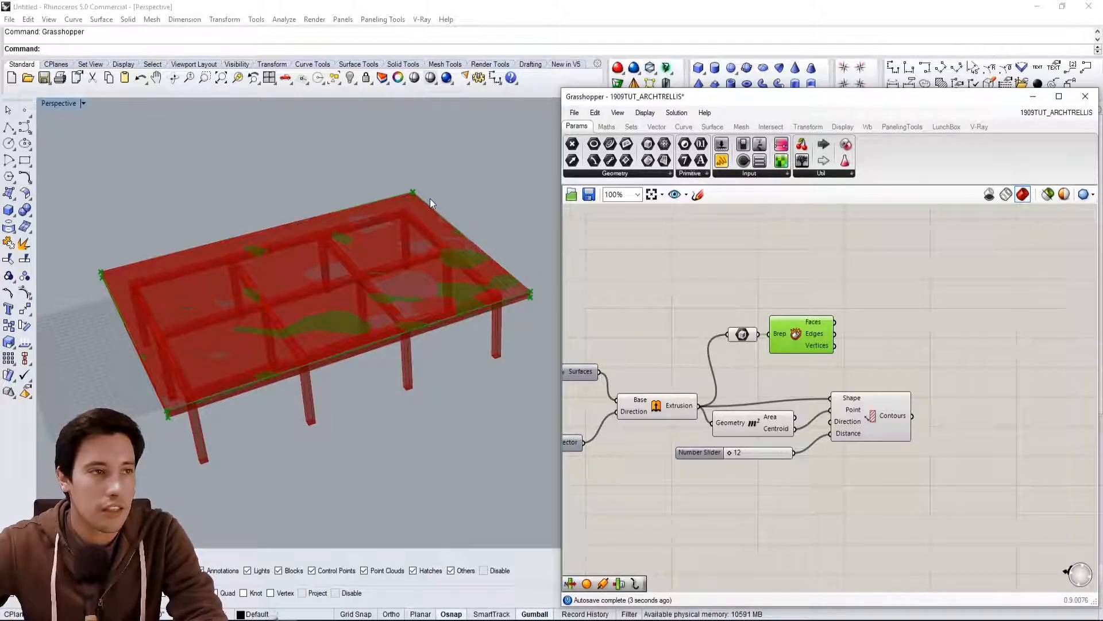
# Add a List Item component and connect Deconstruct Brep's Edges output to its List input.
pyautogui.doubleClick(915, 308)
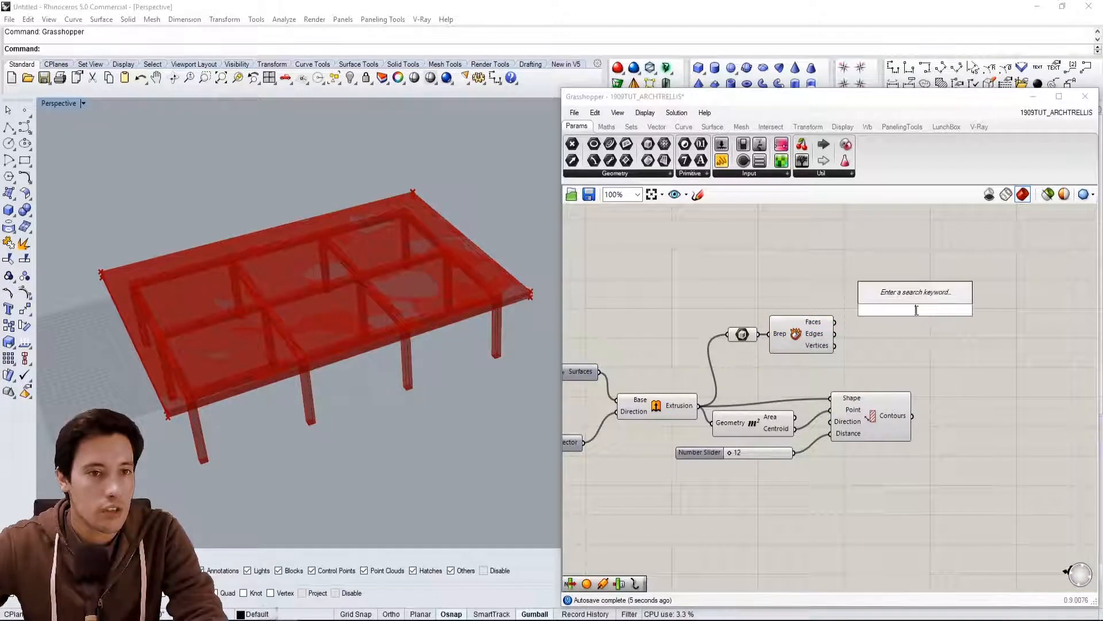
pyautogui.write('item')
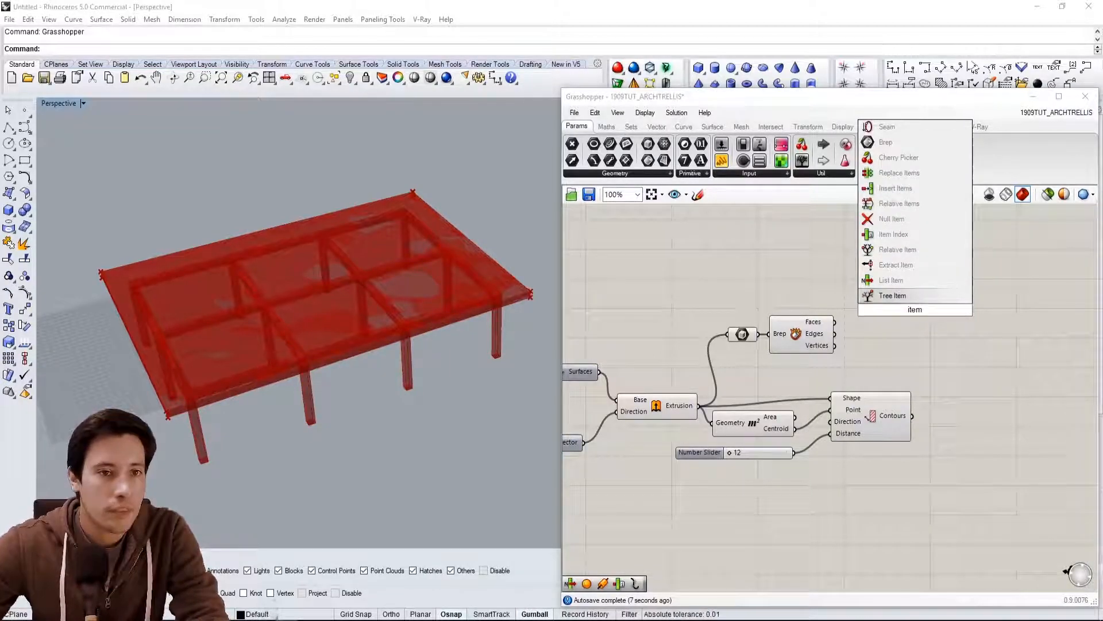
pyautogui.click(890, 279)
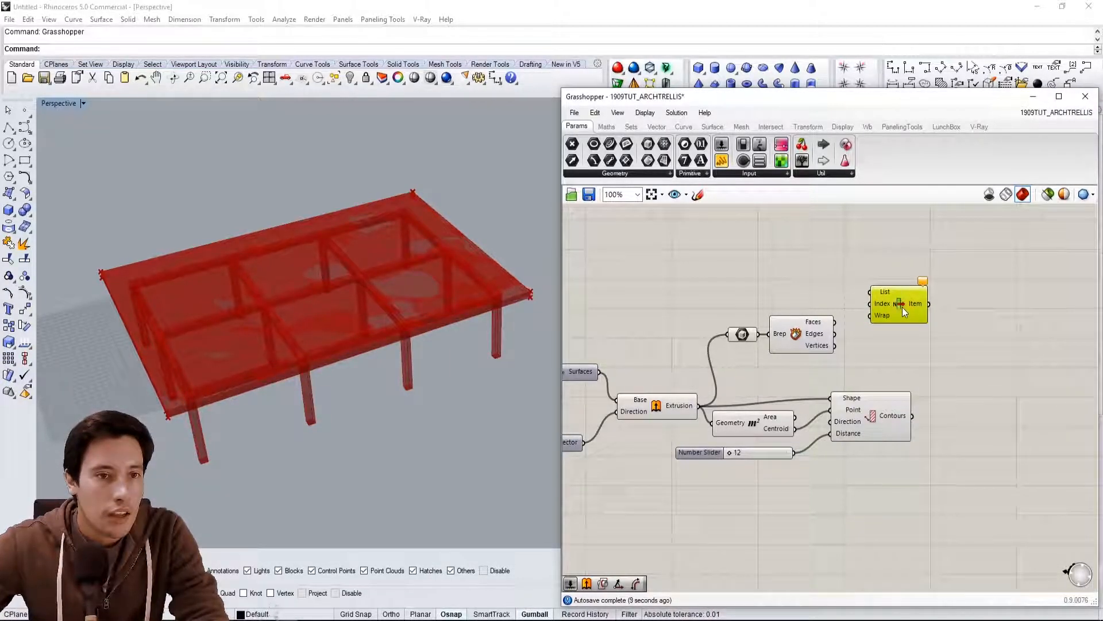
pyautogui.moveTo(835, 333); pyautogui.dragTo(894, 309)
pyautogui.click(837, 374)
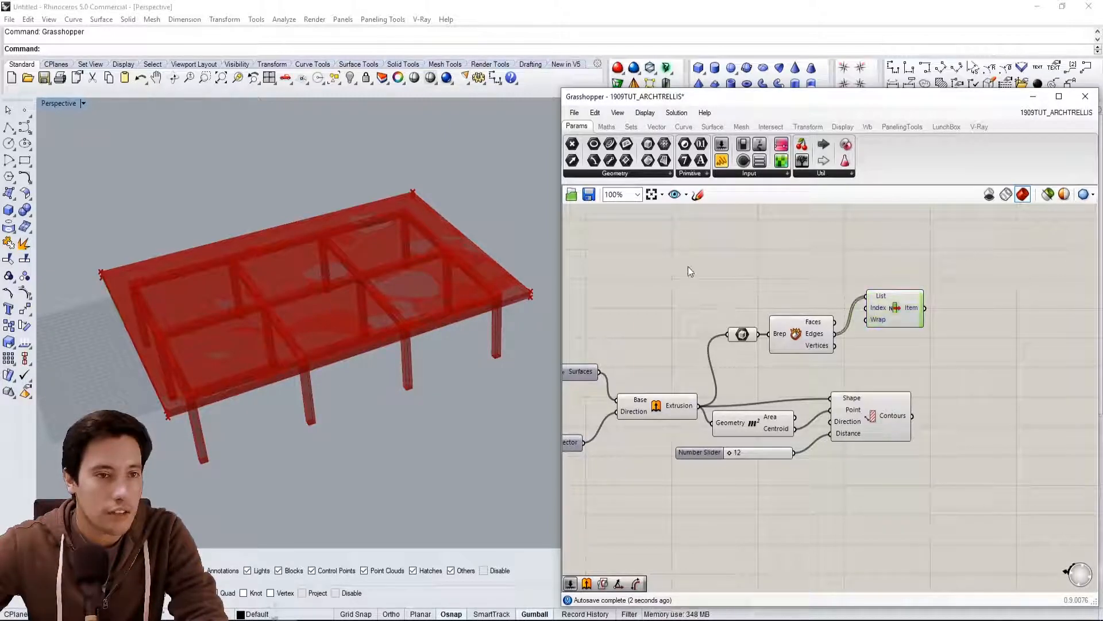
# Turn off the viewport preview of the Box parameter and Deconstruct Brep components.
pyautogui.moveTo(840, 370); pyautogui.dragTo(719, 301)
pyautogui.middleClick(807, 266)
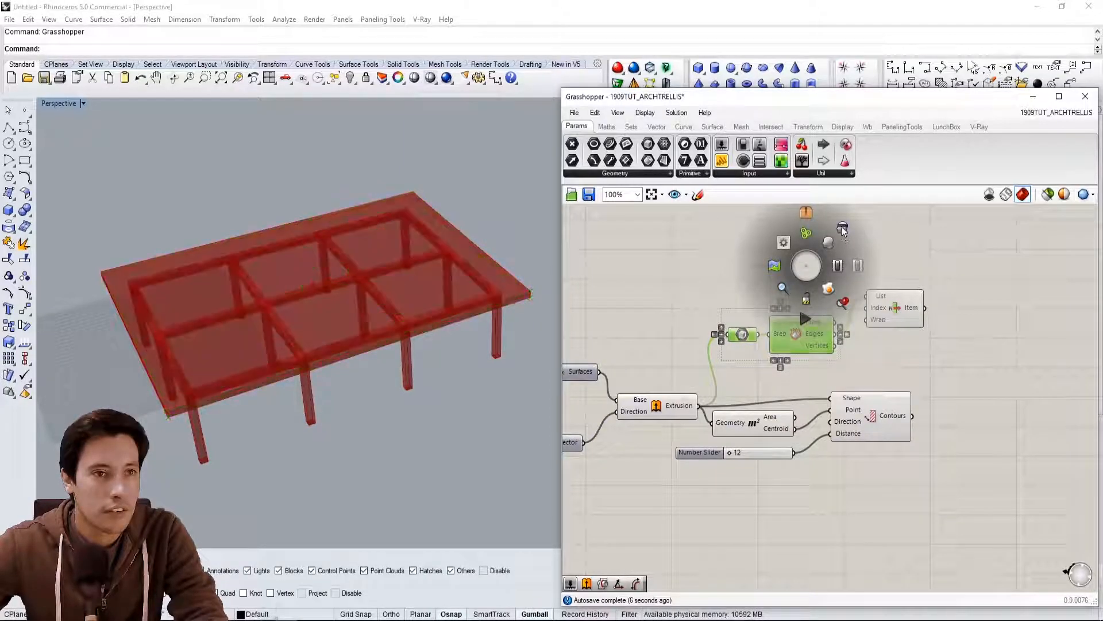
# Turn off the viewport preview of the Extrusion and Contour components.
pyautogui.click(838, 265)
pyautogui.click(731, 260)
pyautogui.click(642, 406)
pyautogui.middleClick(658, 402)
pyautogui.click(686, 375)
pyautogui.click(715, 287)
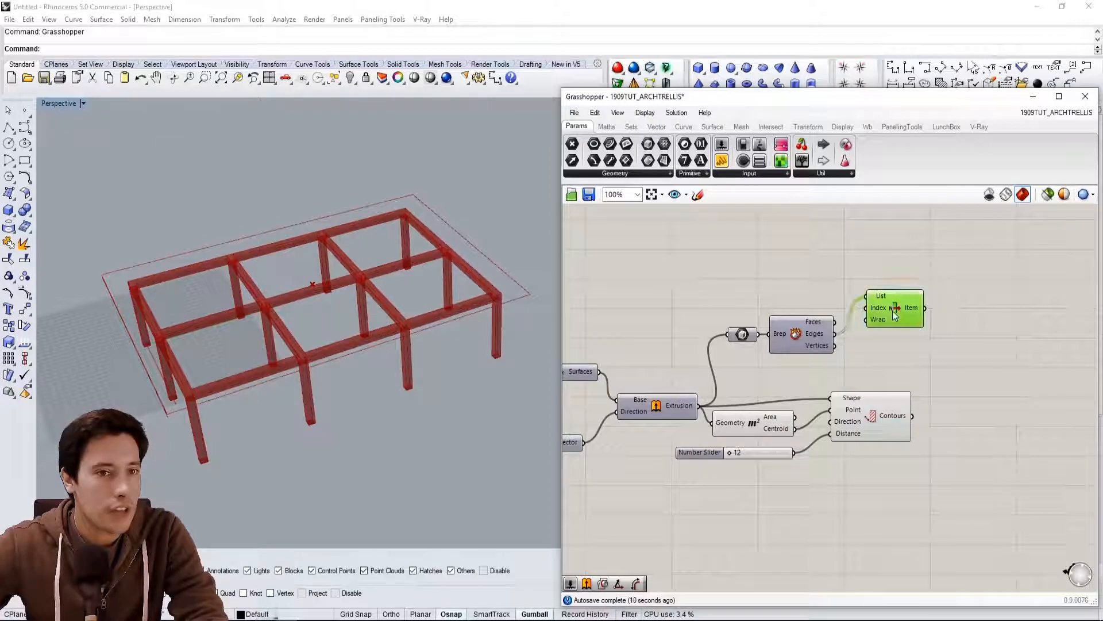
pyautogui.moveTo(273, 312); pyautogui.dragTo(278, 308, button='right')
pyautogui.moveTo(954, 460); pyautogui.dragTo(870, 388)
pyautogui.middleClick(872, 388)
pyautogui.click(910, 349)
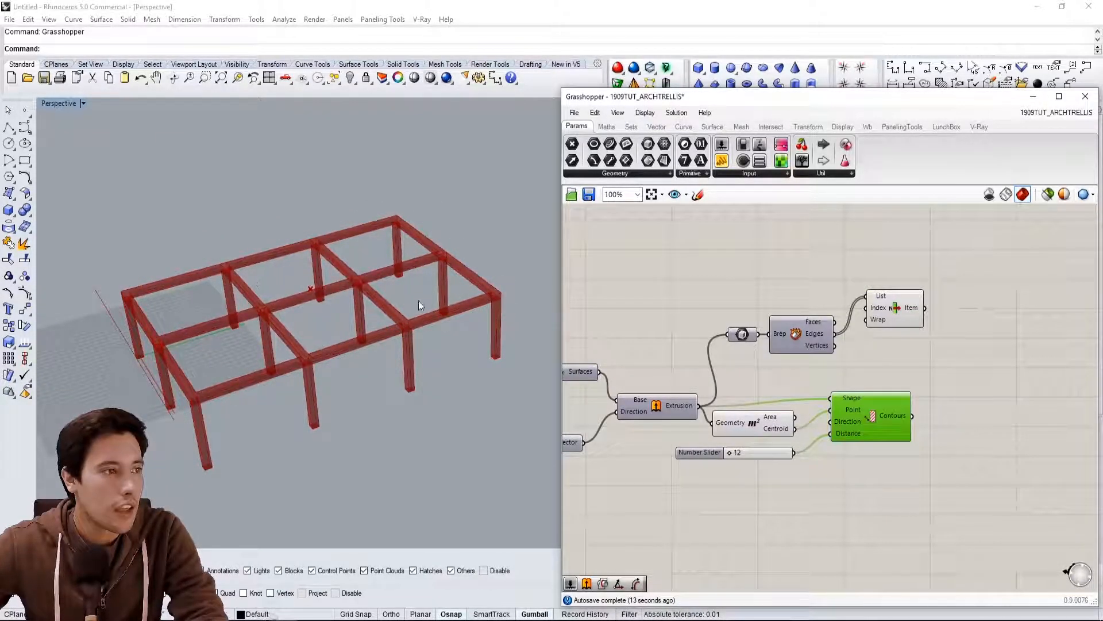
# Move the List Item component up and duplicate it directly below, keeping the Edges connection on its List input.
pyautogui.click(881, 311)
pyautogui.moveTo(360, 351)
pyautogui.mouseDown(button='right')
pyautogui.moveTo(360, 322)
pyautogui.moveTo(332, 296)
pyautogui.moveTo(356, 348)
pyautogui.mouseUp(button='right')
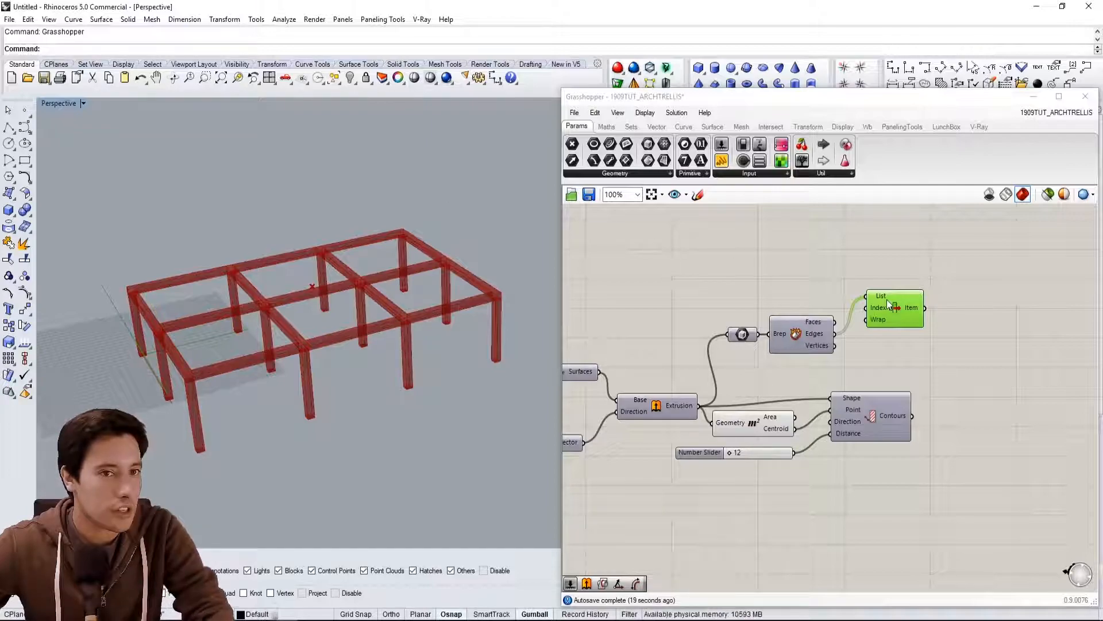
pyautogui.moveTo(889, 309); pyautogui.dragTo(907, 287)
pyautogui.click(908, 260)
pyautogui.click(907, 280)
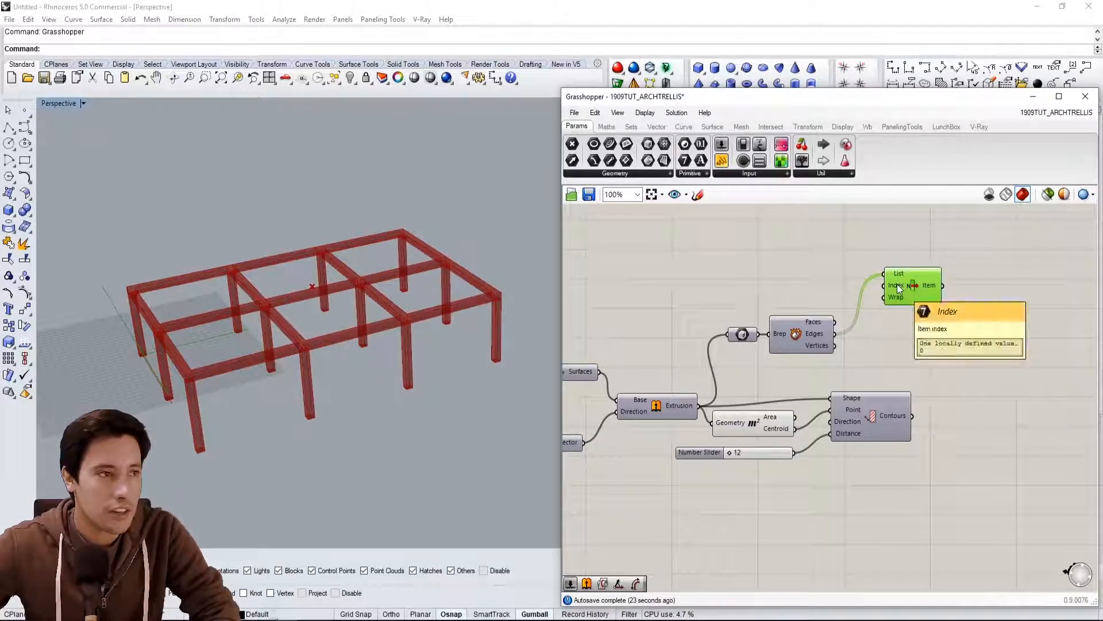
pyautogui.keyDown('alt'); pyautogui.moveTo(912, 288); pyautogui.dragTo(914, 329); pyautogui.keyUp('alt')
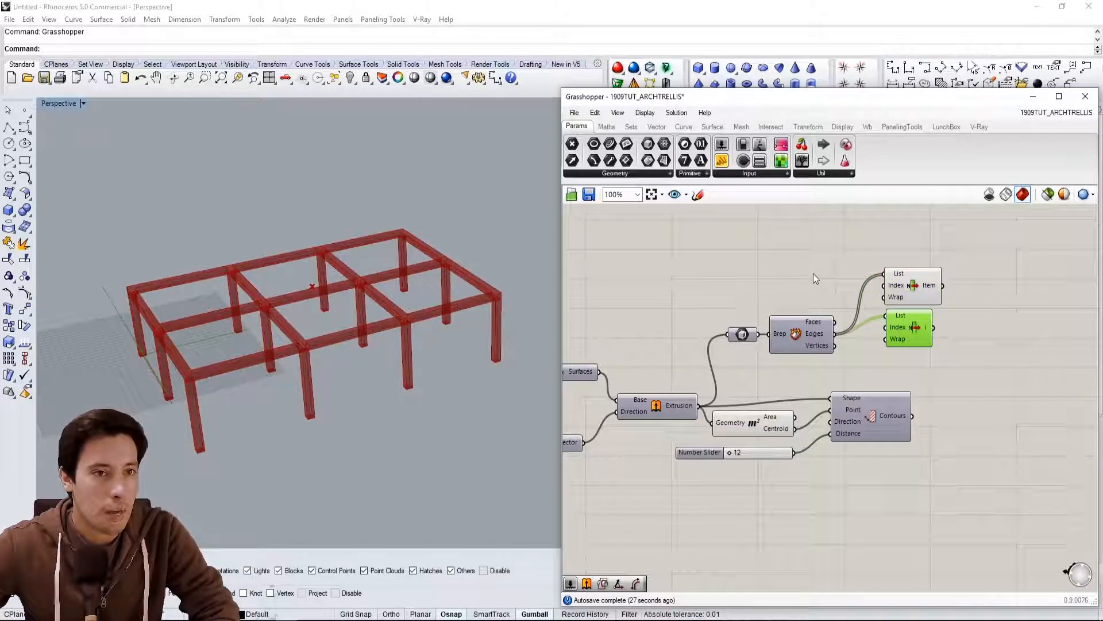
pyautogui.moveTo(903, 327)
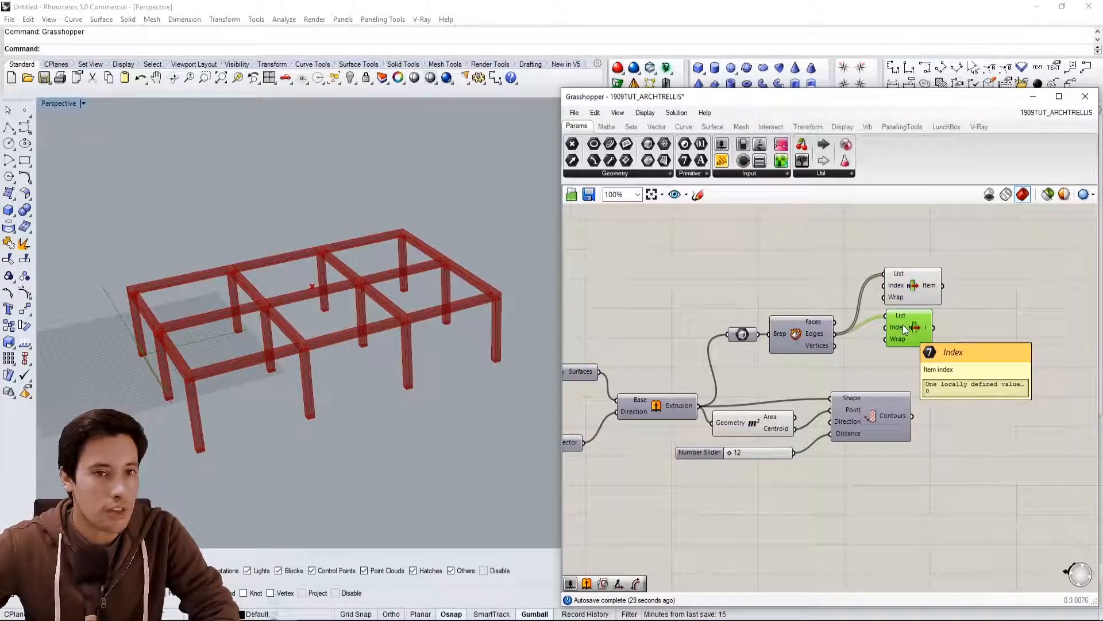
# Add a number slider with value 1, connect it to the duplicated List Item's Index input, and compare both selected edges.
pyautogui.doubleClick(777, 282)
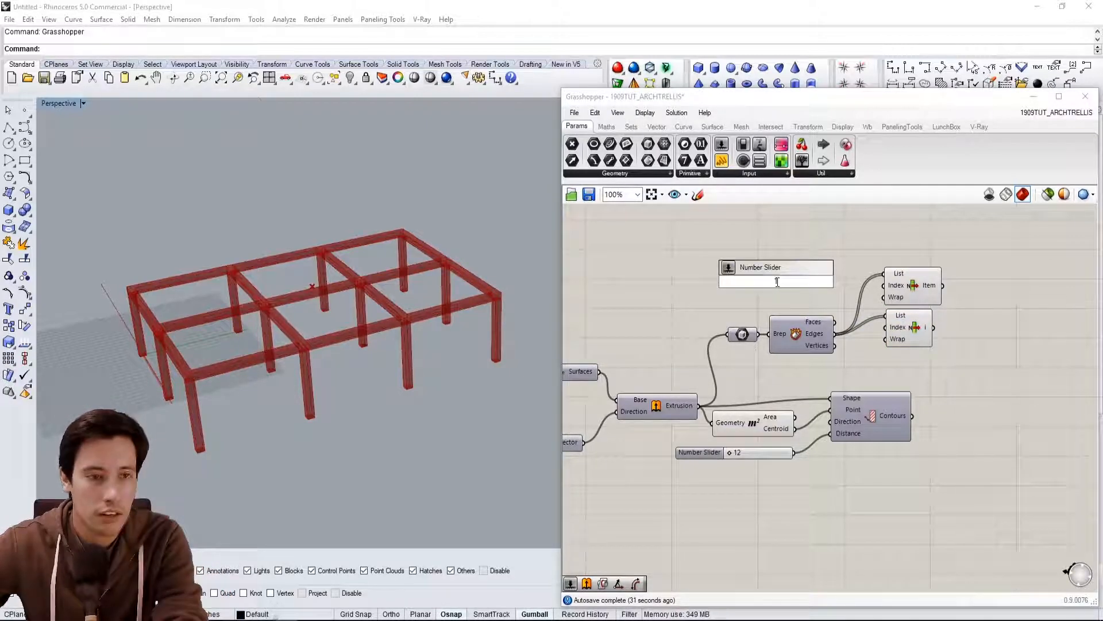
pyautogui.write('1')
pyautogui.press('Return')
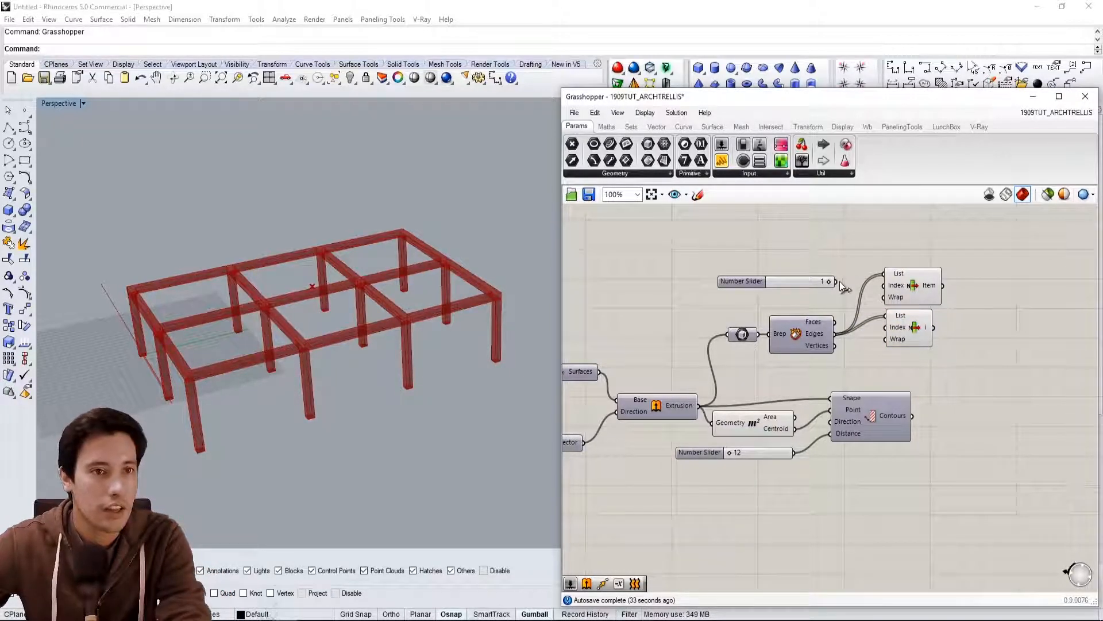
pyautogui.moveTo(837, 281); pyautogui.dragTo(874, 329)
pyautogui.click(905, 284)
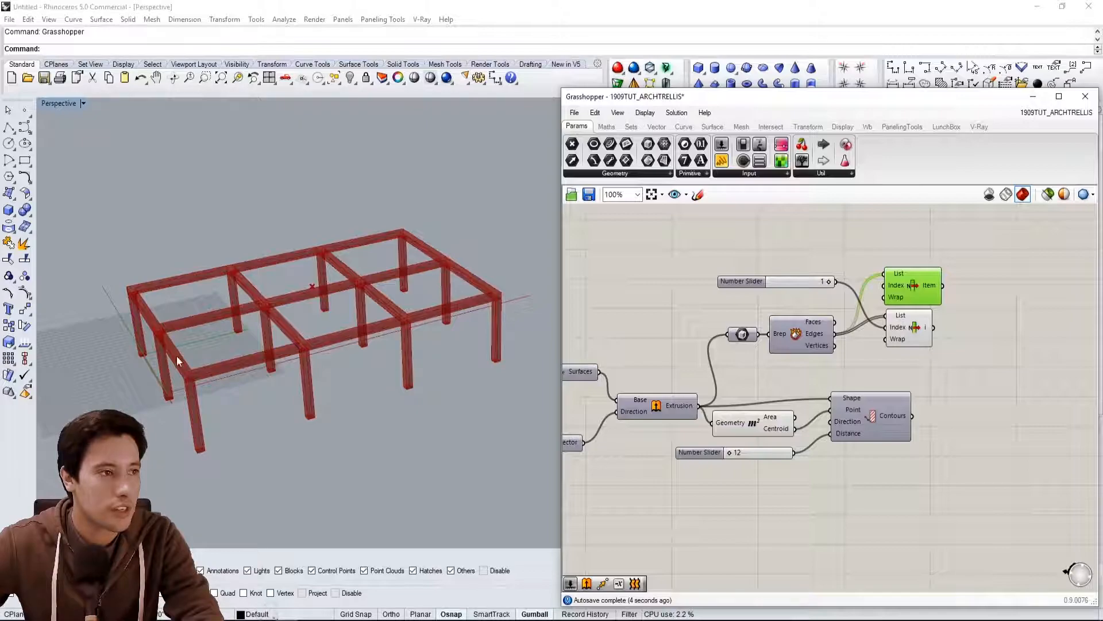
pyautogui.click(924, 332)
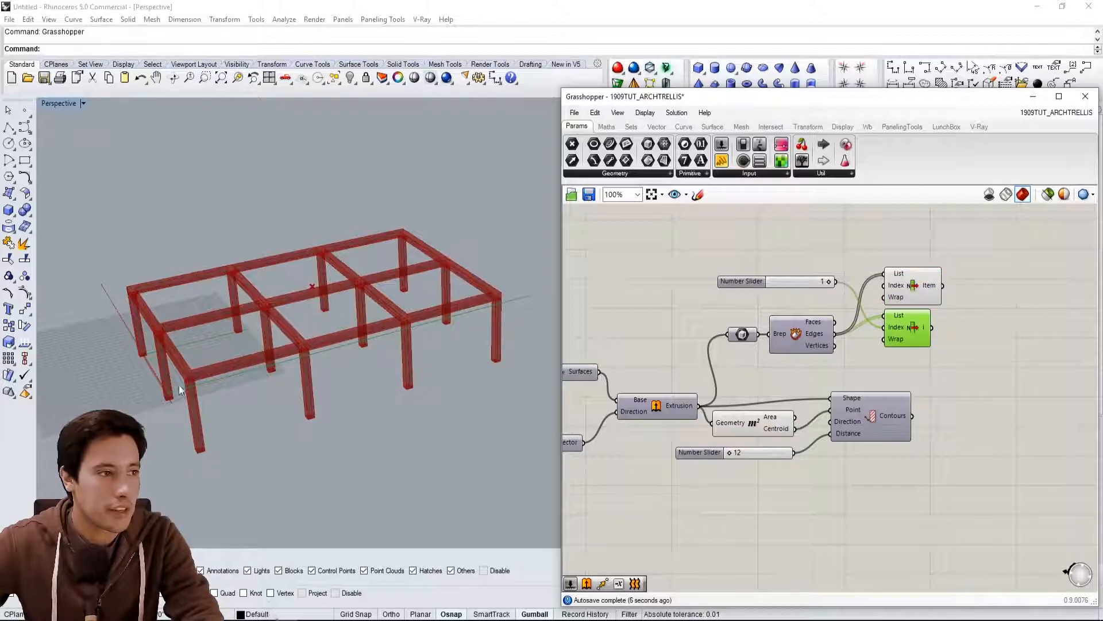
# Spread out the canvas layout by separating the Contour component and the Area component with its spacing slider from the List Items.
pyautogui.click(888, 372)
pyautogui.moveTo(907, 387); pyautogui.dragTo(837, 384, button='right')
pyautogui.moveTo(845, 478); pyautogui.dragTo(804, 417)
pyautogui.moveTo(798, 412); pyautogui.dragTo(949, 393)
pyautogui.moveTo(749, 488); pyautogui.dragTo(701, 427)
pyautogui.moveTo(699, 425); pyautogui.dragTo(789, 450)
pyautogui.click(978, 285)
pyautogui.moveTo(964, 386); pyautogui.dragTo(967, 370)
# Connect the index-1 List Item output to Contour's Direction input and turn the Contour preview back on.
pyautogui.click(905, 339)
pyautogui.click(841, 323)
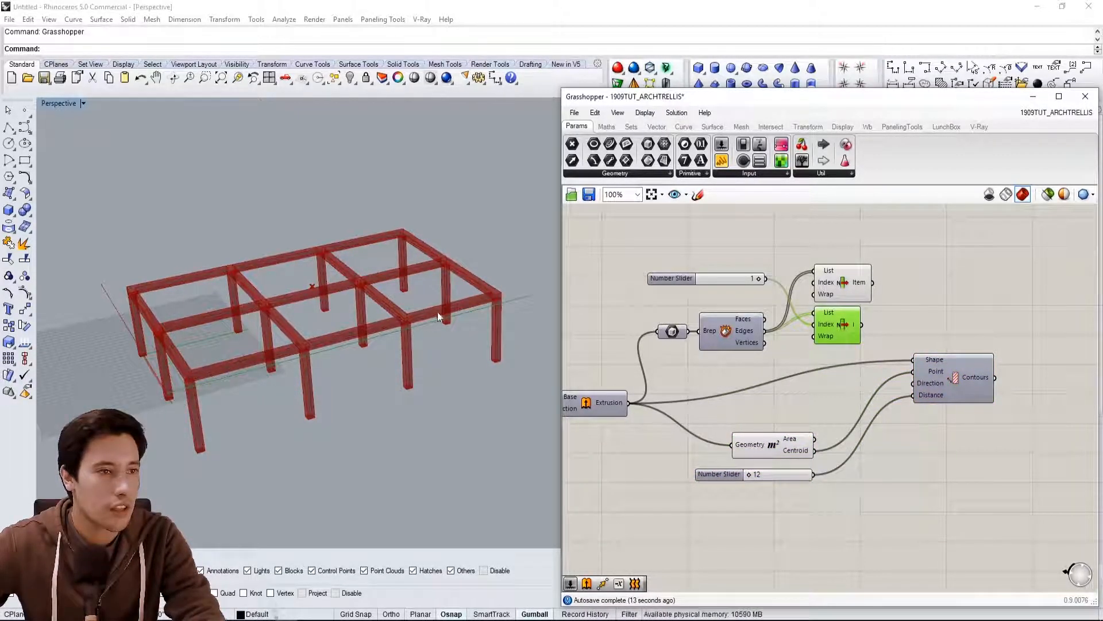
pyautogui.moveTo(862, 325); pyautogui.dragTo(896, 384)
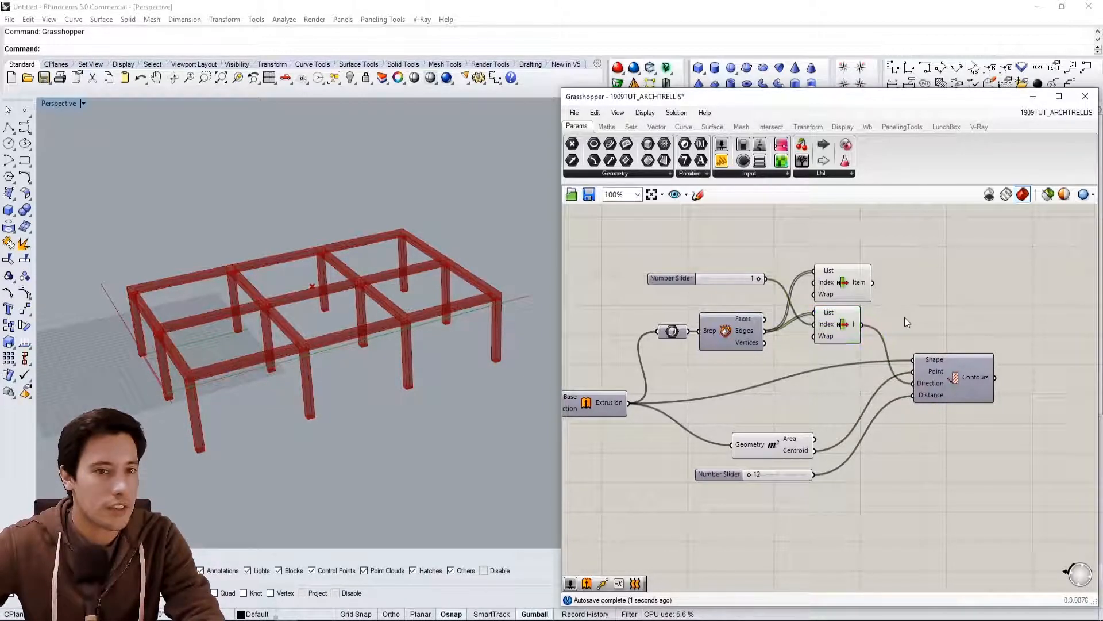
pyautogui.click(954, 374)
pyautogui.rightClick(954, 382)
pyautogui.click(985, 404)
# Move the Area component and the spacing slider closer to the Contour component.
pyautogui.moveTo(243, 370); pyautogui.dragTo(262, 396, button='right')
pyautogui.moveTo(846, 499); pyautogui.dragTo(765, 444)
pyautogui.moveTo(767, 445); pyautogui.dragTo(801, 422)
pyautogui.click(787, 473)
# Set the contour spacing slider to 45 and inspect the resulting contours in the viewport.
pyautogui.scroll(2, 799, 459)
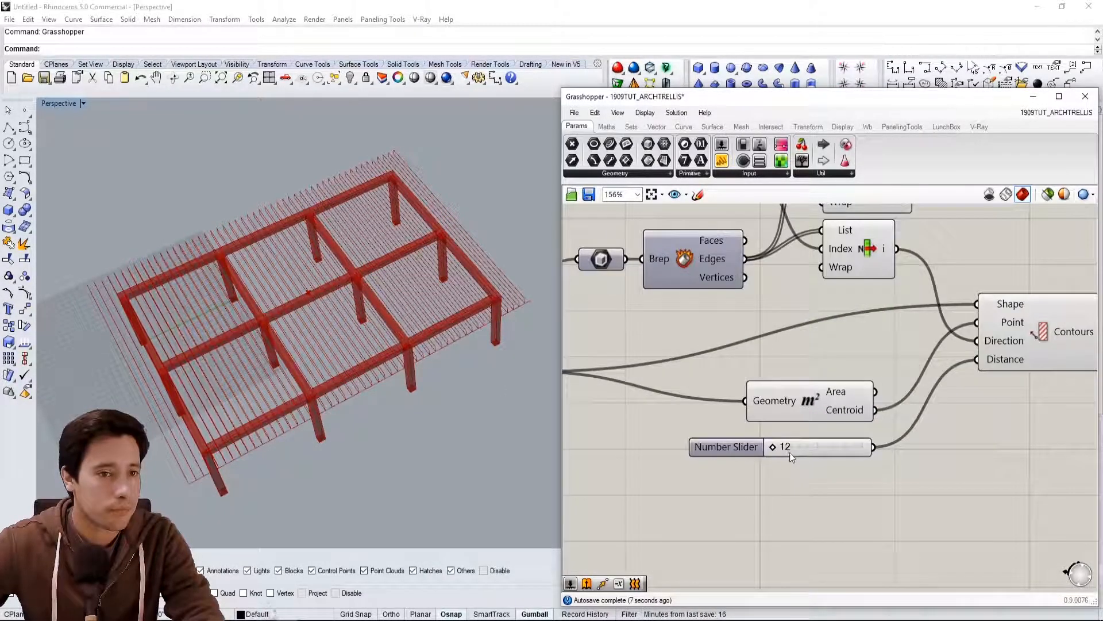
pyautogui.moveTo(398, 418); pyautogui.dragTo(346, 340, button='right')
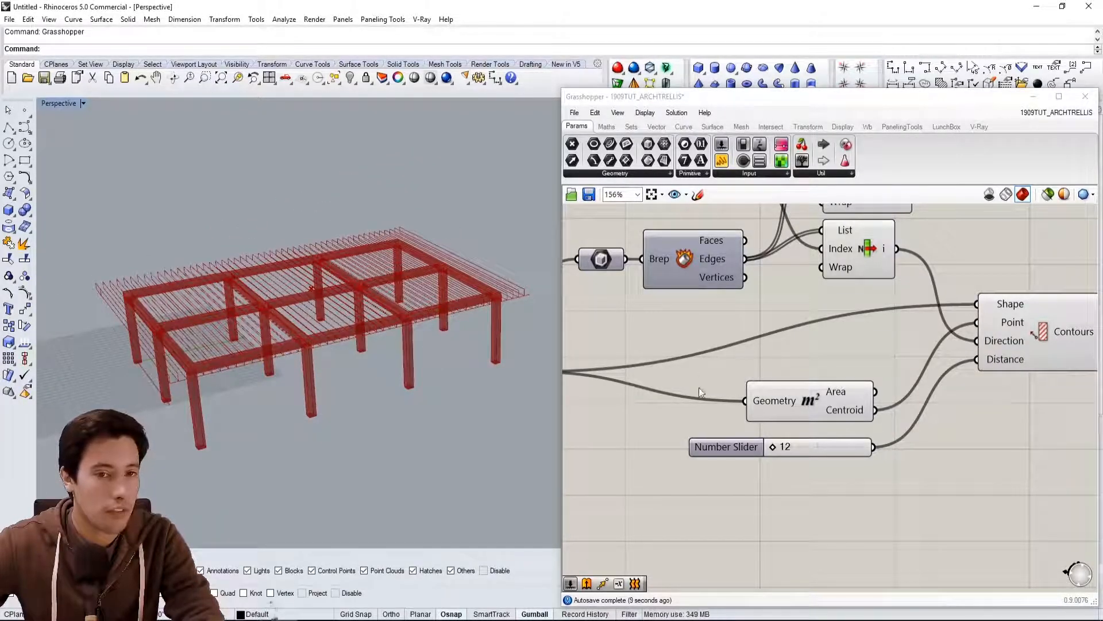
pyautogui.moveTo(454, 344); pyautogui.dragTo(407, 364, button='right')
pyautogui.moveTo(774, 445); pyautogui.dragTo(856, 459)
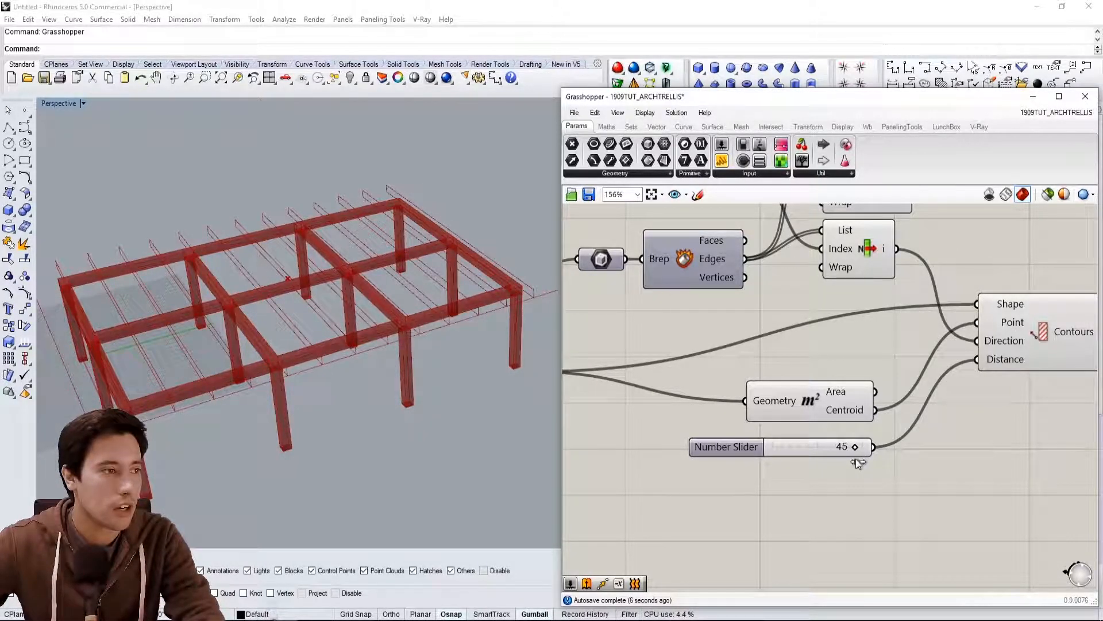
pyautogui.scroll(-2, 897, 520)
pyautogui.click(918, 372)
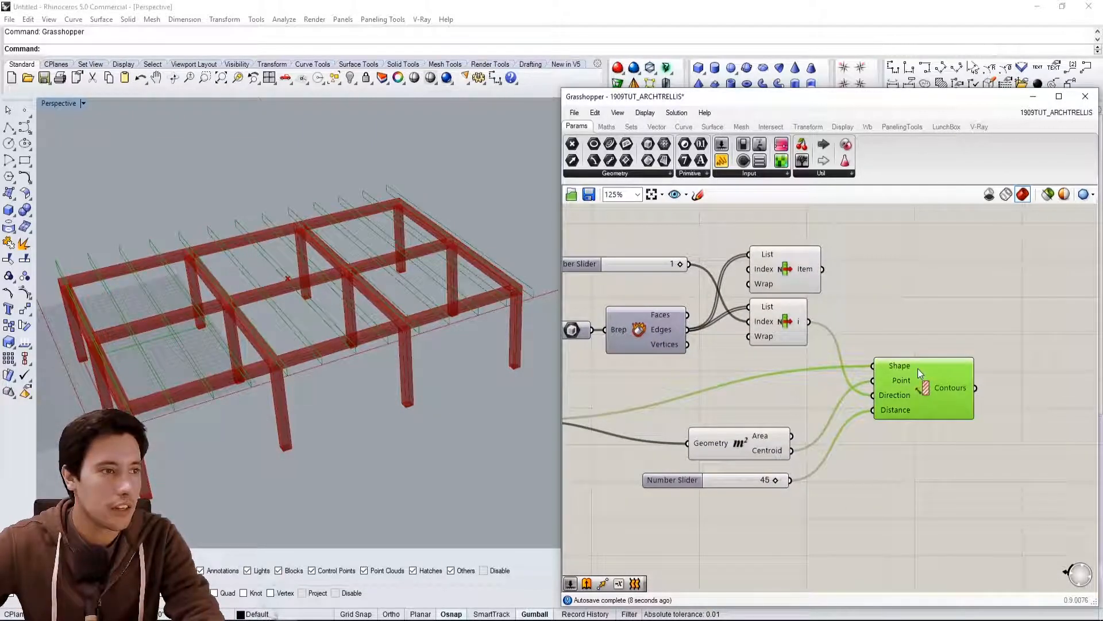
pyautogui.moveTo(401, 337); pyautogui.dragTo(388, 308, button='right')
pyautogui.click(741, 371)
# Duplicate the Contour component directly below the original, keeping all its input connections.
pyautogui.scroll(-3, 919, 395)
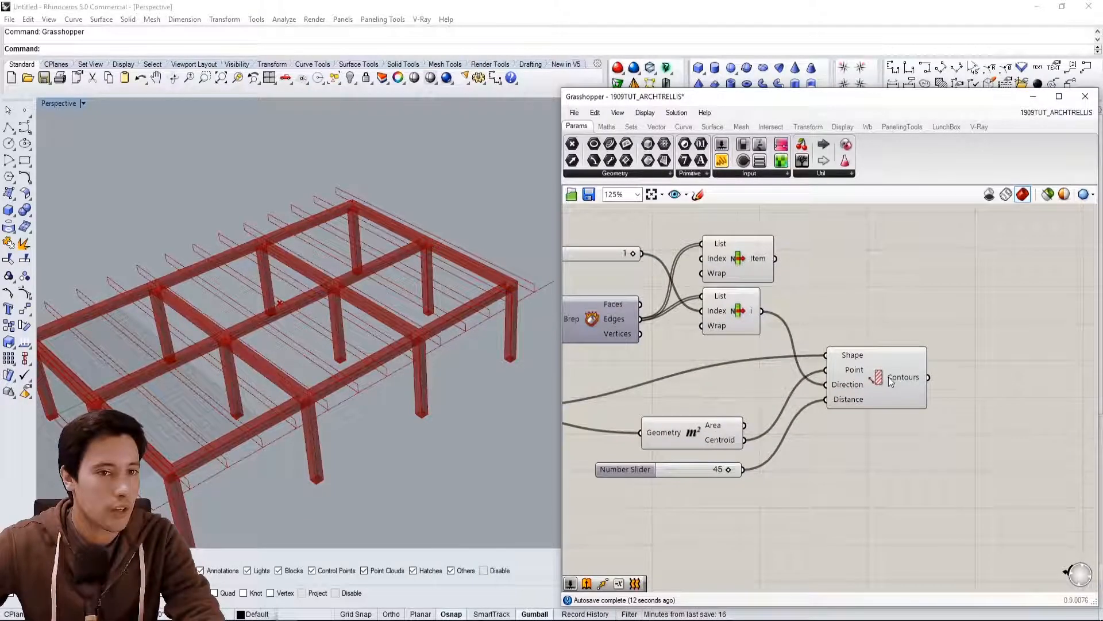
pyautogui.moveTo(887, 419); pyautogui.dragTo(923, 435)
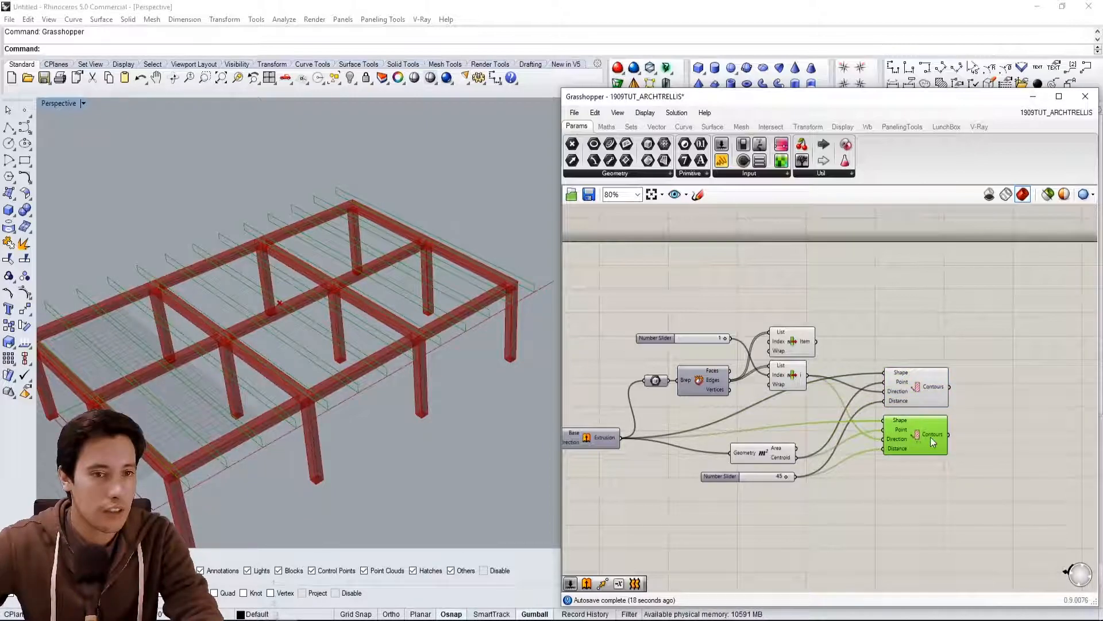
pyautogui.scroll(2, 836, 426)
pyautogui.scroll(-1, 800, 384)
# Connect the first List Item's output to the duplicated Contour's Direction input, replacing its existing connection.
pyautogui.click(786, 317)
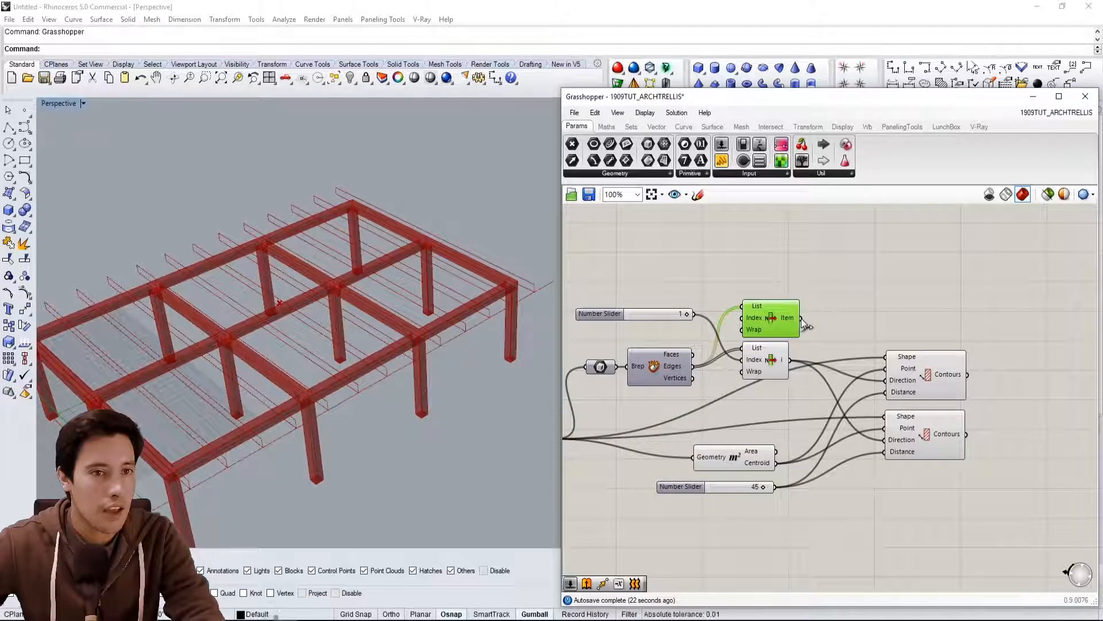
pyautogui.moveTo(804, 319); pyautogui.dragTo(881, 441)
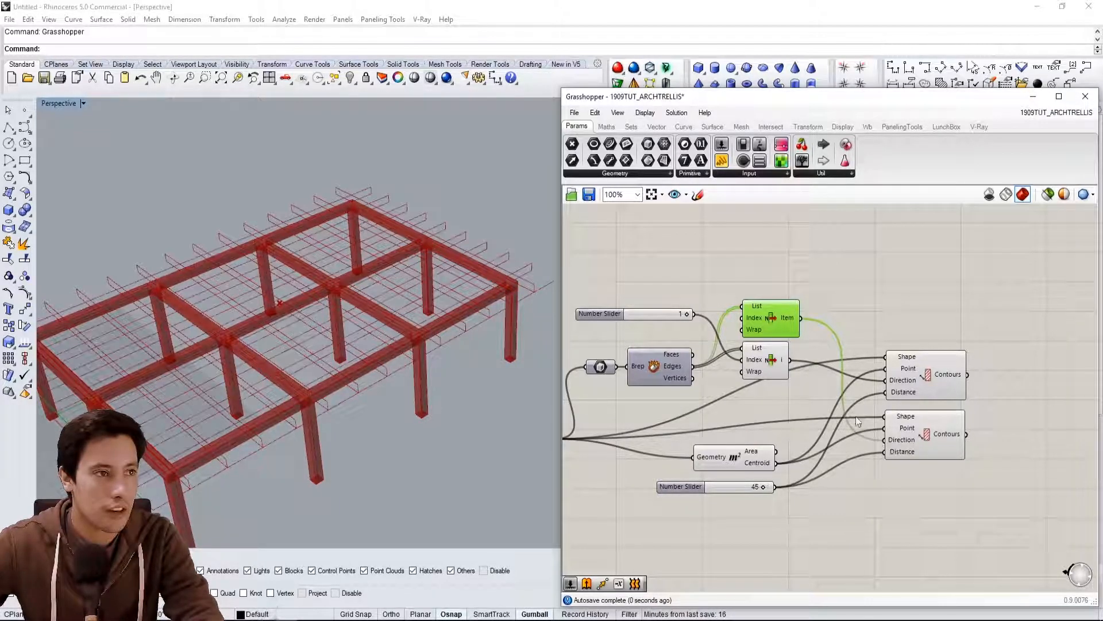
pyautogui.click(976, 306)
# Turn off the viewport preview of both List Item components.
pyautogui.moveTo(790, 398); pyautogui.dragTo(750, 285)
pyautogui.middleClick(805, 298)
pyautogui.click(843, 260)
pyautogui.click(864, 275)
# Tidy the layout by moving both List Item components and their index slider closer to Deconstruct Brep.
pyautogui.moveTo(762, 385); pyautogui.dragTo(799, 335, button='right')
pyautogui.moveTo(465, 366); pyautogui.dragTo(502, 350, button='right')
pyautogui.scroll(-3, 805, 369)
pyautogui.scroll(1, 805, 372)
pyautogui.moveTo(832, 376); pyautogui.dragTo(815, 299)
pyautogui.moveTo(824, 314); pyautogui.dragTo(812, 339)
pyautogui.click(783, 310)
pyautogui.moveTo(784, 309); pyautogui.dragTo(840, 302, button='right')
pyautogui.moveTo(740, 295); pyautogui.dragTo(744, 312)
pyautogui.click(942, 365)
pyautogui.moveTo(961, 373); pyautogui.dragTo(894, 348, button='right')
pyautogui.scroll(1, 894, 348)
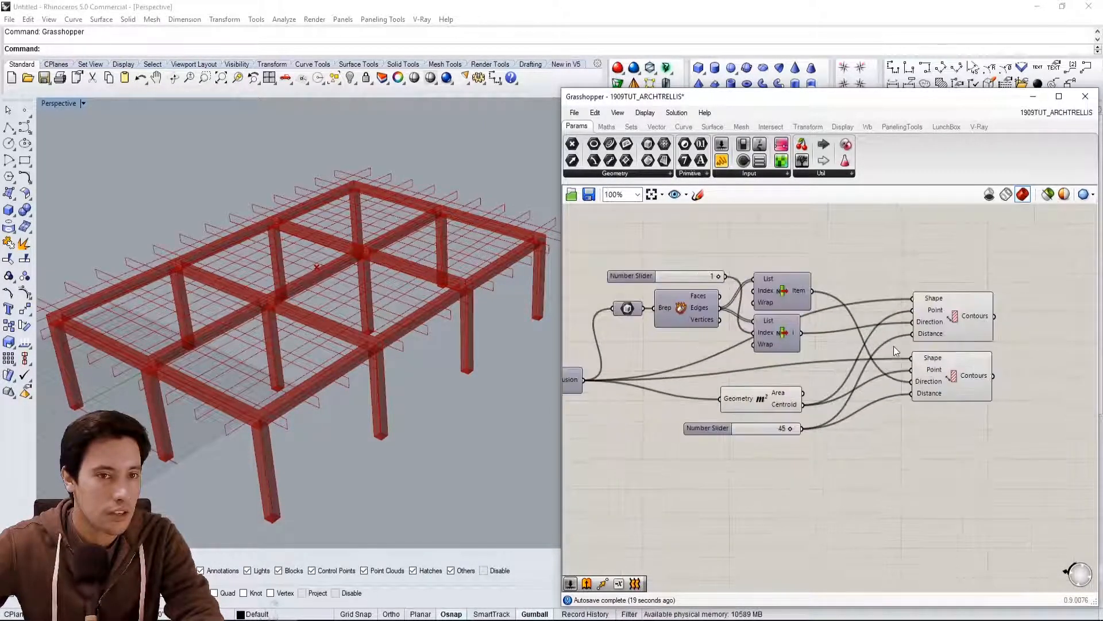
pyautogui.scroll(1, 894, 347)
pyautogui.moveTo(957, 281); pyautogui.dragTo(1029, 282, button='right')
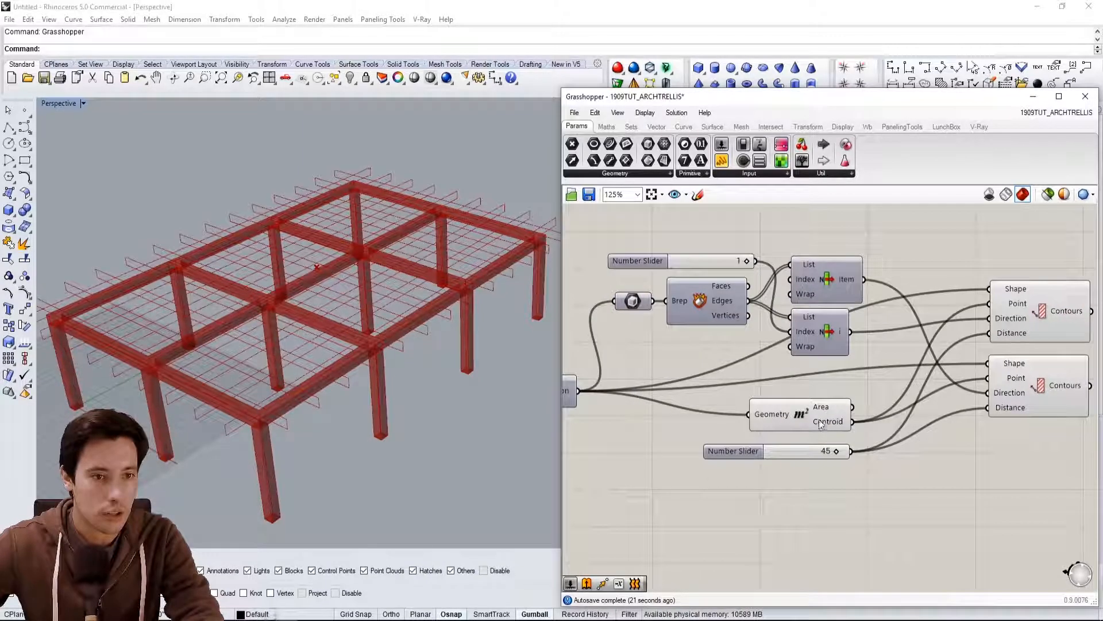